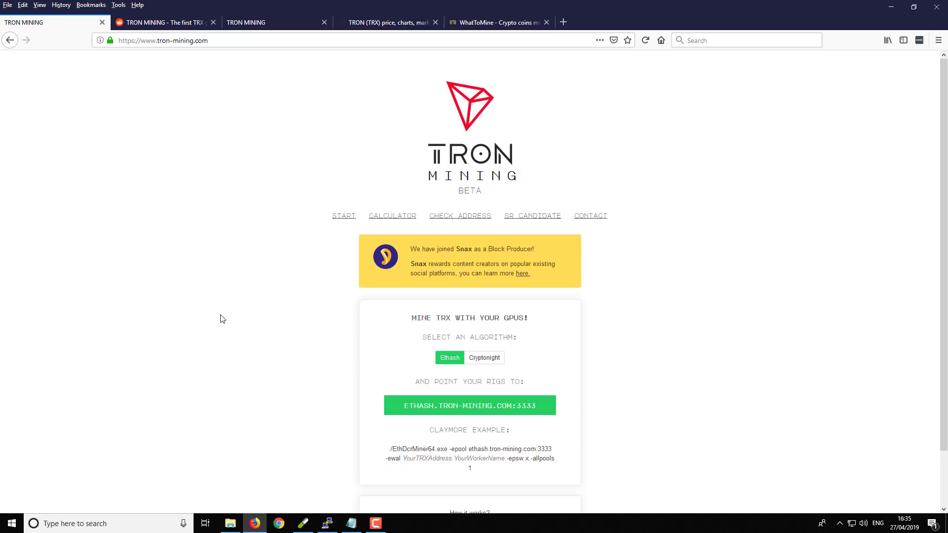
- Read the Reddit launch post explaining how the TRON mining pool works and how to get started
click(187, 25)
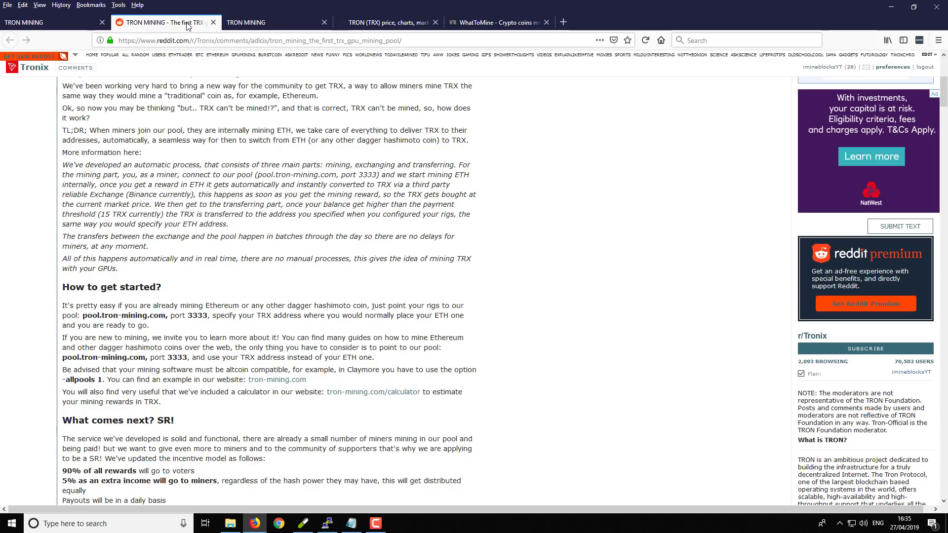
scroll(253, 148, up, 5)
scroll(253, 155, down, 3)
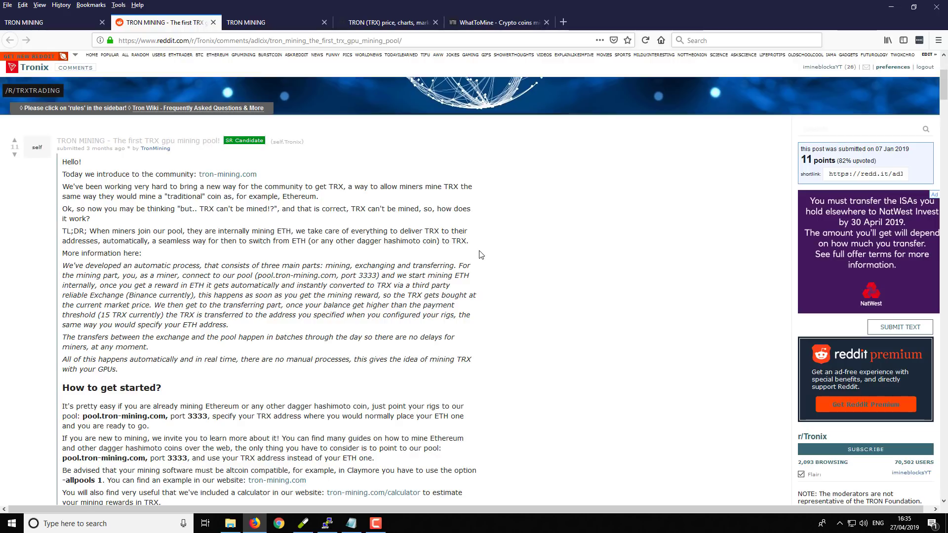
- Check the pool calculator's daily TRX estimate for 50 MH on Ethash and TRON's price on CoinMarketCap
click(277, 23)
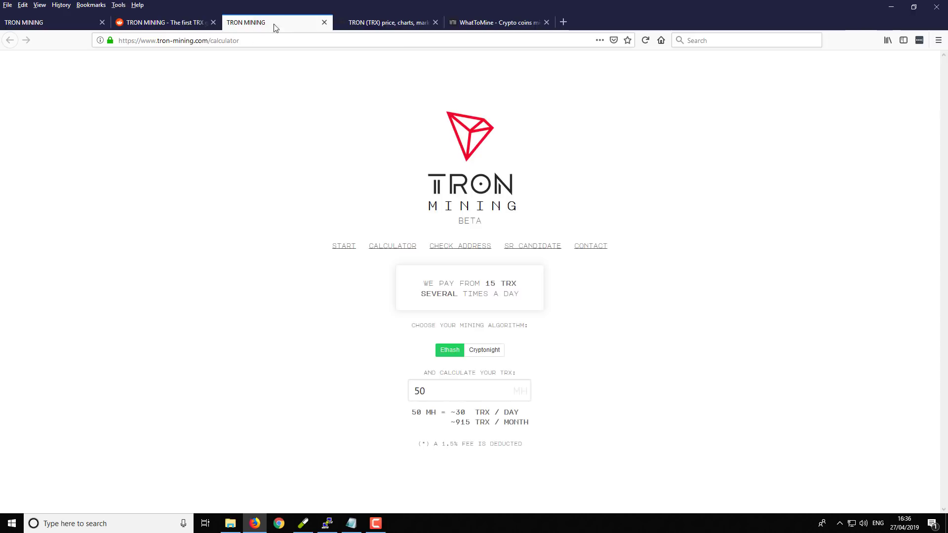
double_click(437, 392)
click(427, 391)
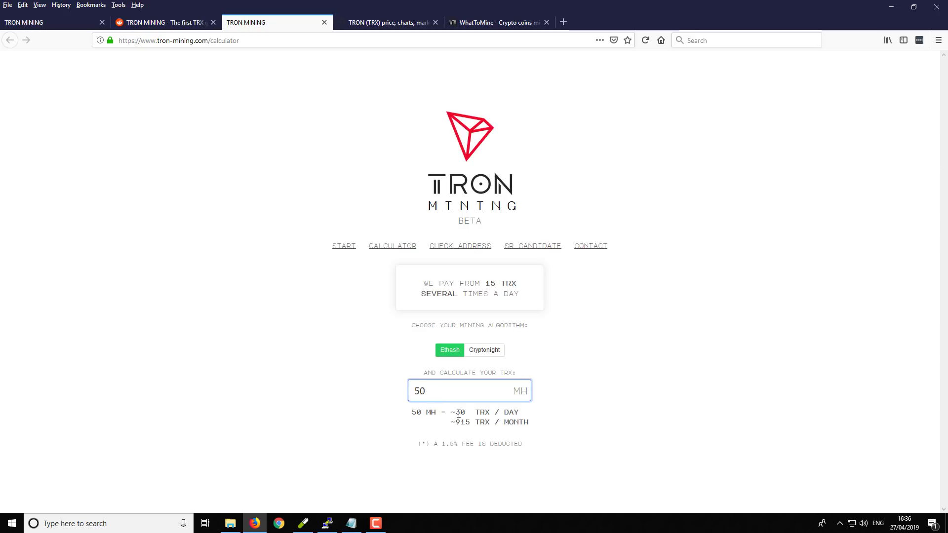
double_click(459, 413)
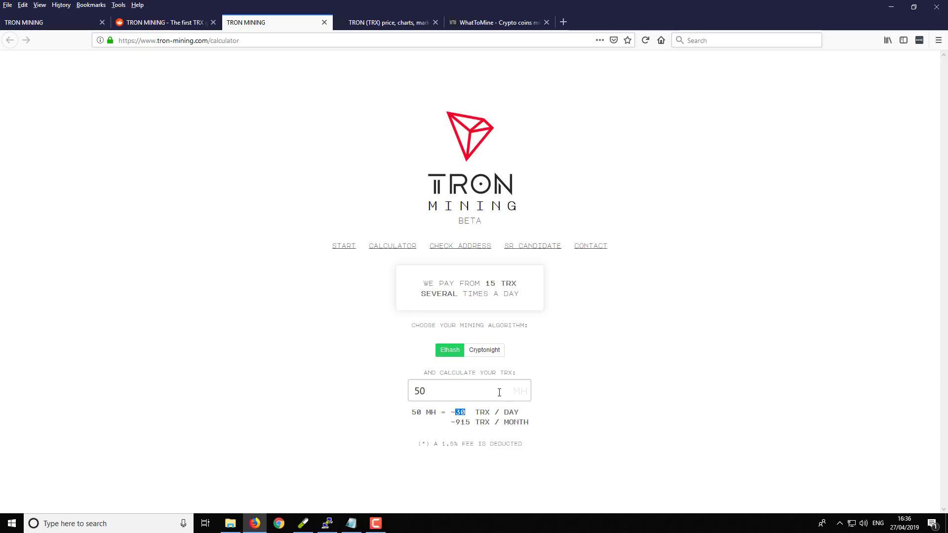
click(378, 24)
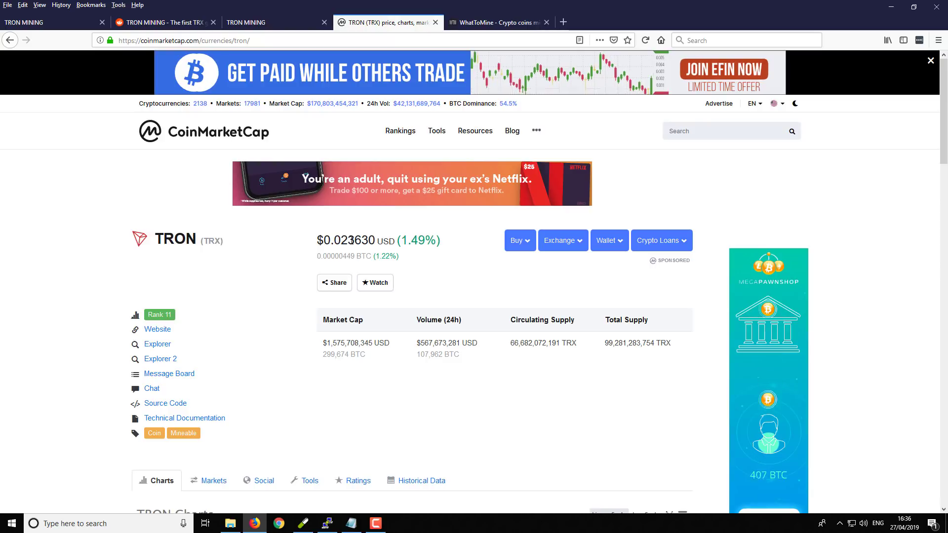
- Recalculate coin profitability on WhatToMine and check the daily dollar revenue for Nicehash-Ethash
click(481, 25)
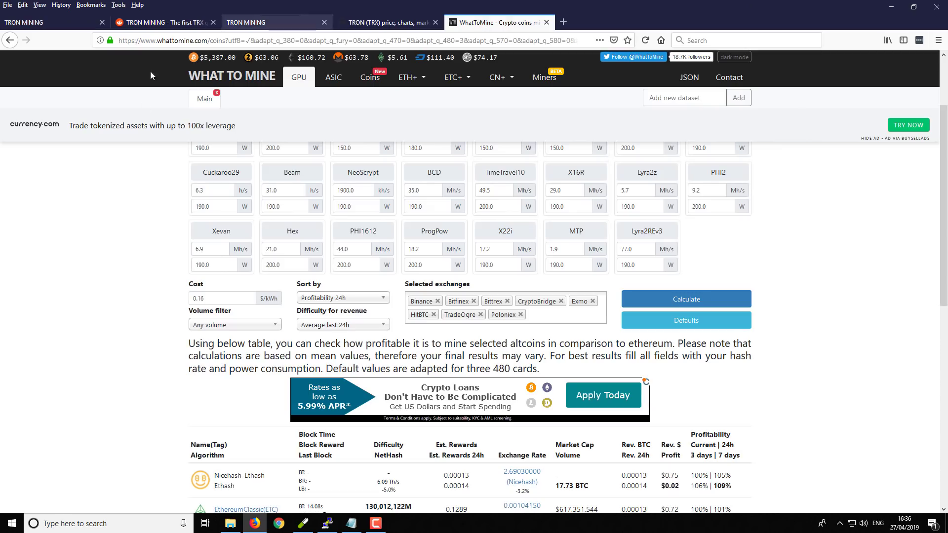
scroll(146, 179, up, 3)
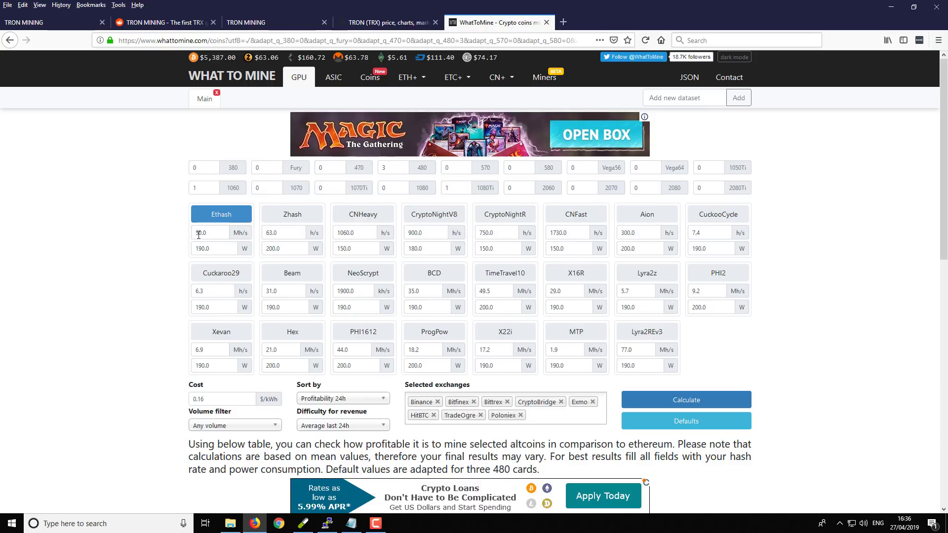
scroll(185, 250, down, 3)
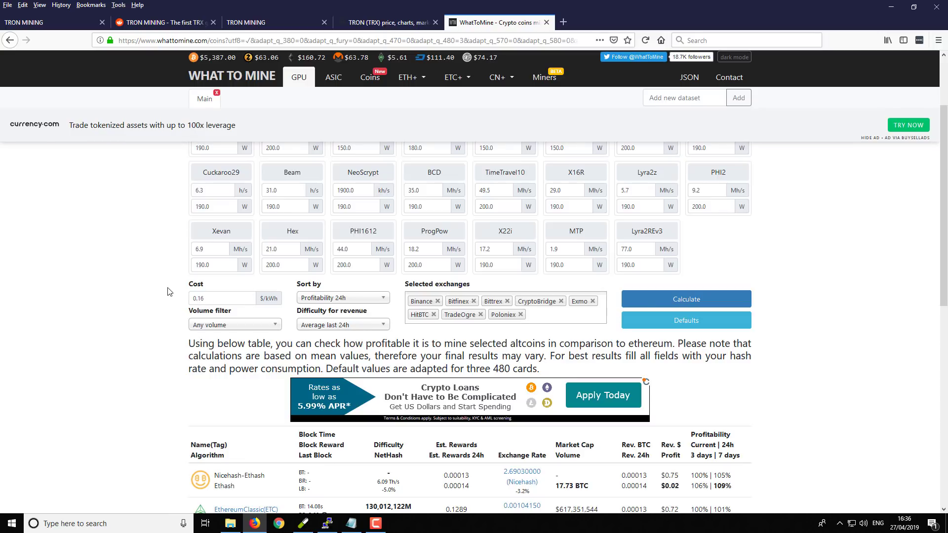
click(695, 306)
scroll(785, 316, down, 4)
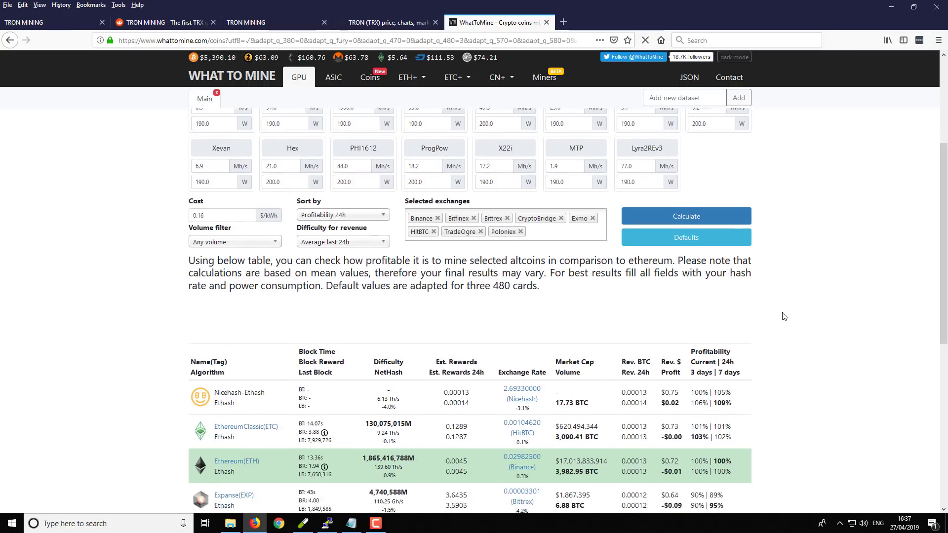
scroll(784, 316, down, 1)
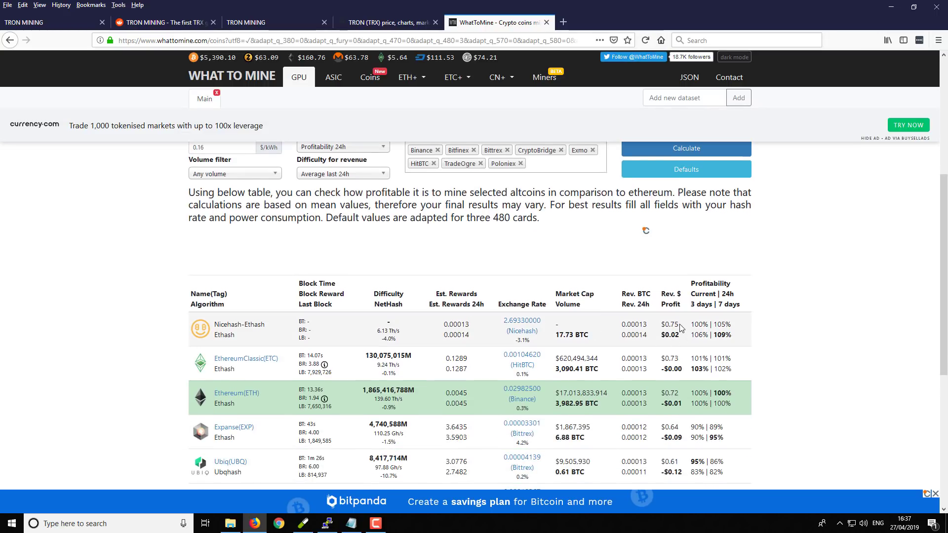
double_click(675, 324)
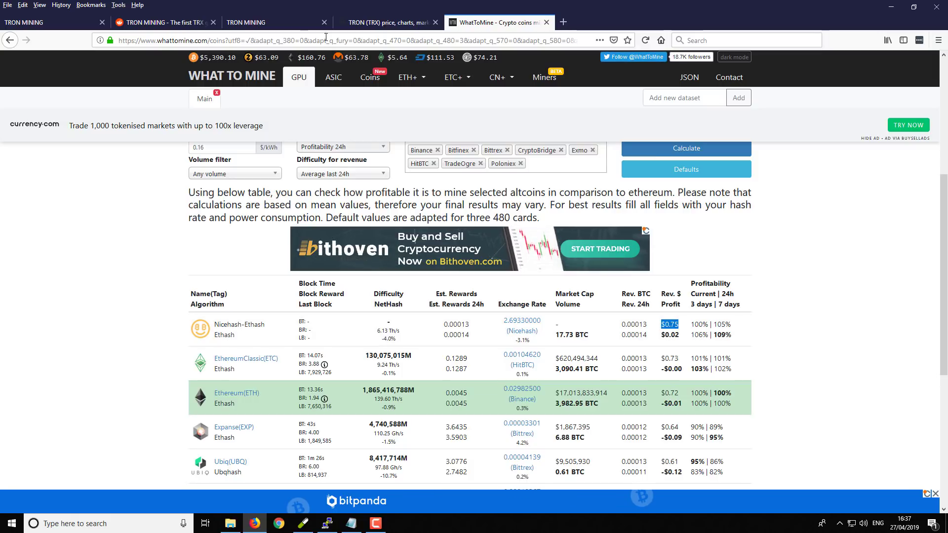
- Compare the pool's daily TRX estimate and the TRON price with the WhatToMine revenue
click(284, 24)
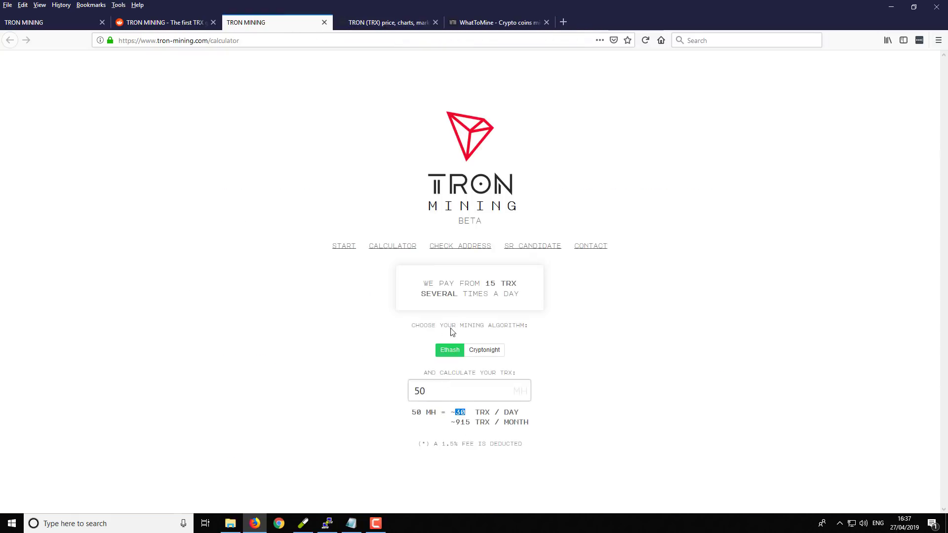
click(385, 22)
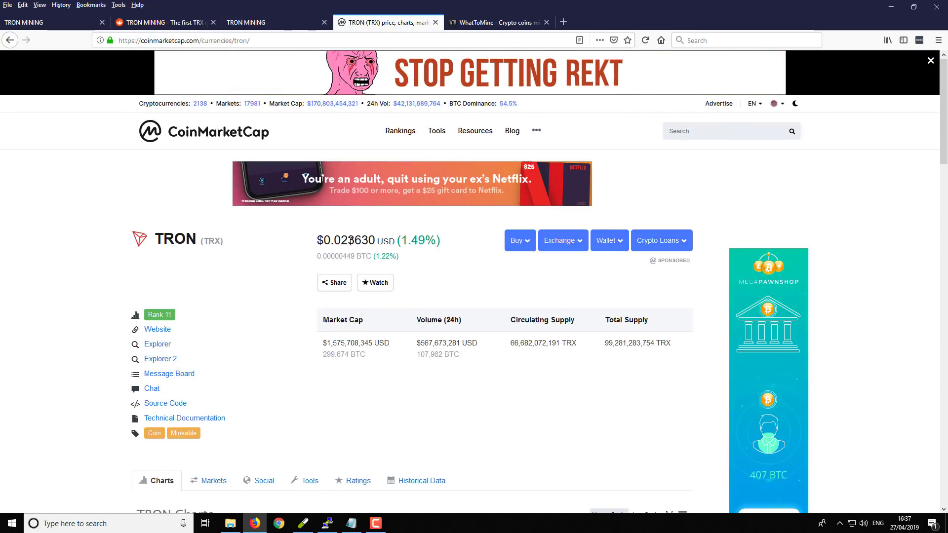
click(494, 22)
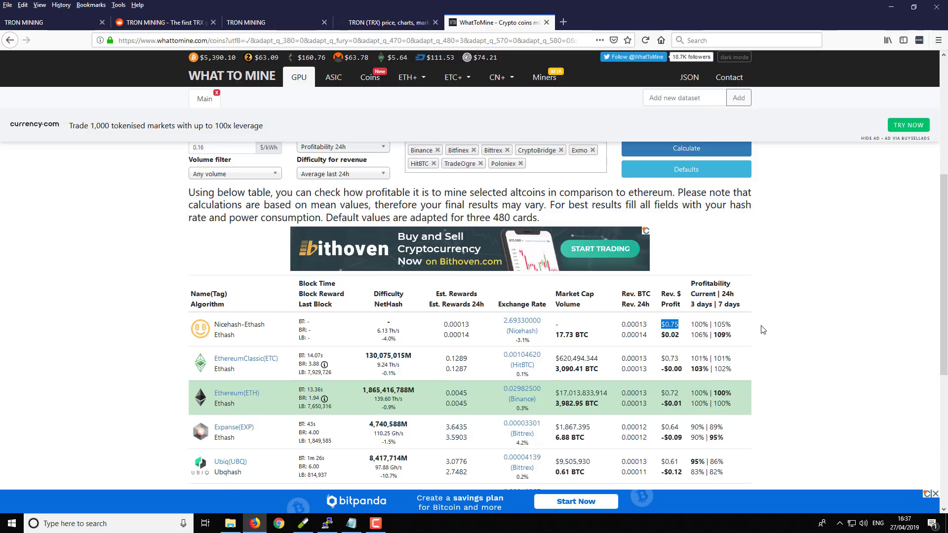
click(295, 21)
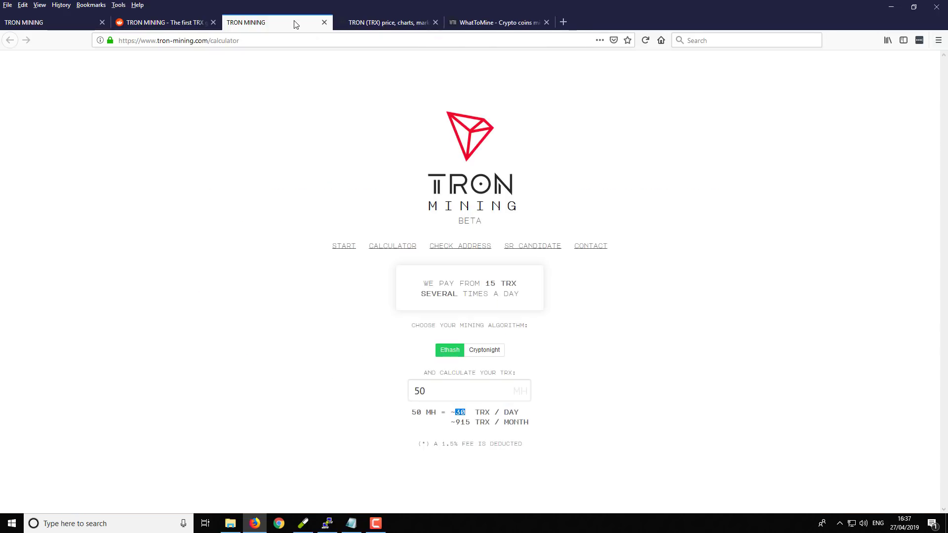
- Review the Ethash pool address and Claymore example on the Tron Mining start page
click(43, 22)
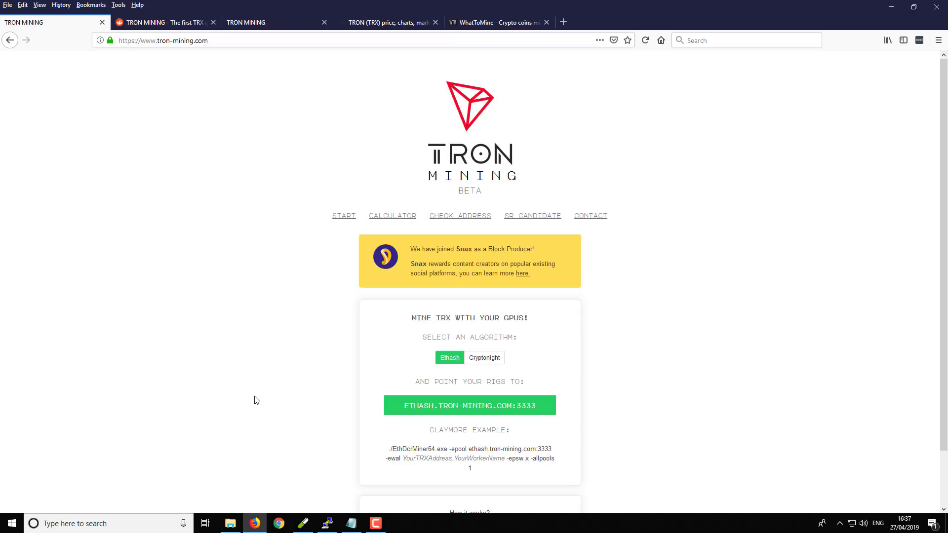
scroll(259, 384, down, 2)
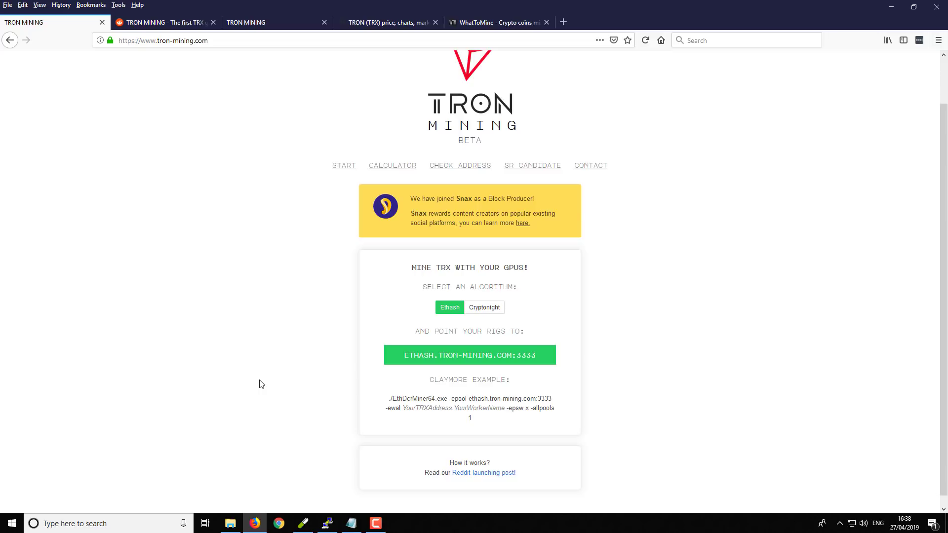
click(891, 6)
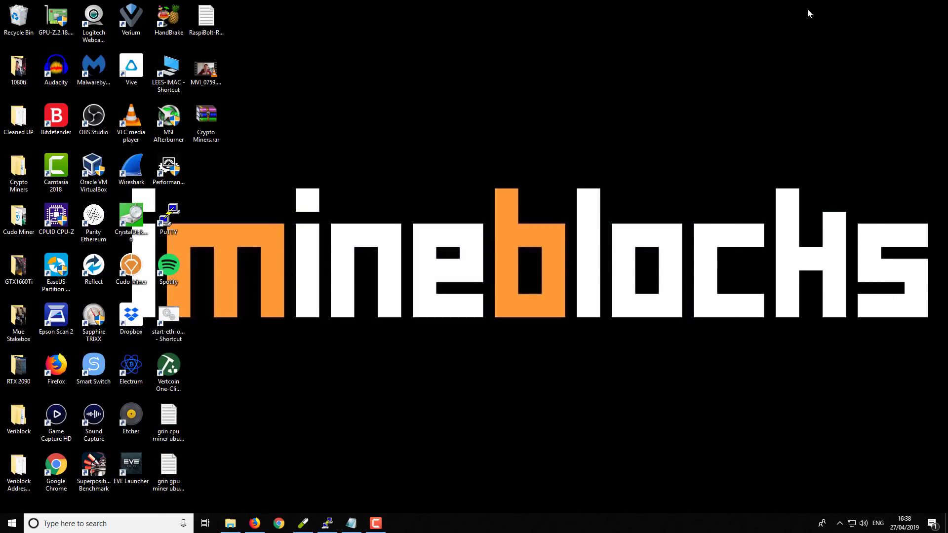
- Bring up the Claymore's Dual Eth Miner V12 folder and check the running OhGodAnETHlargementPill window
click(224, 525)
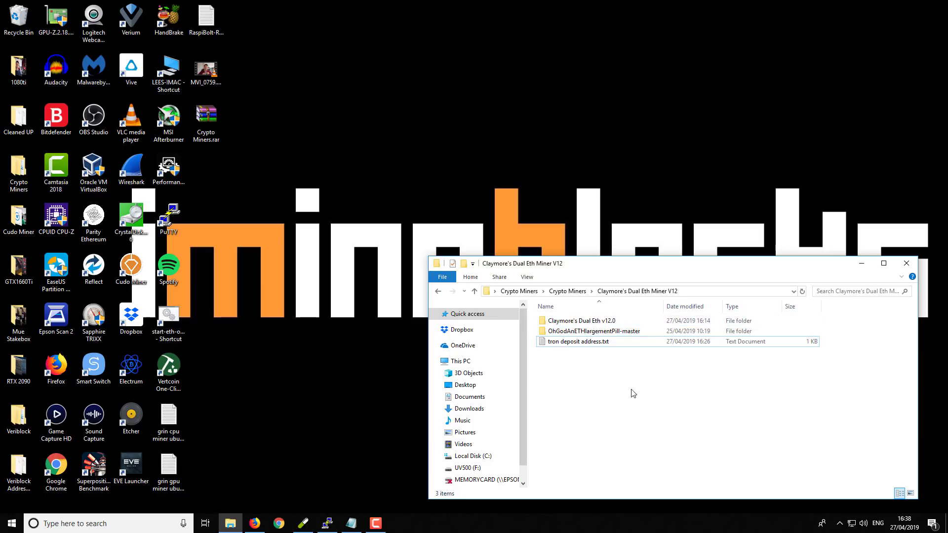
click(303, 523)
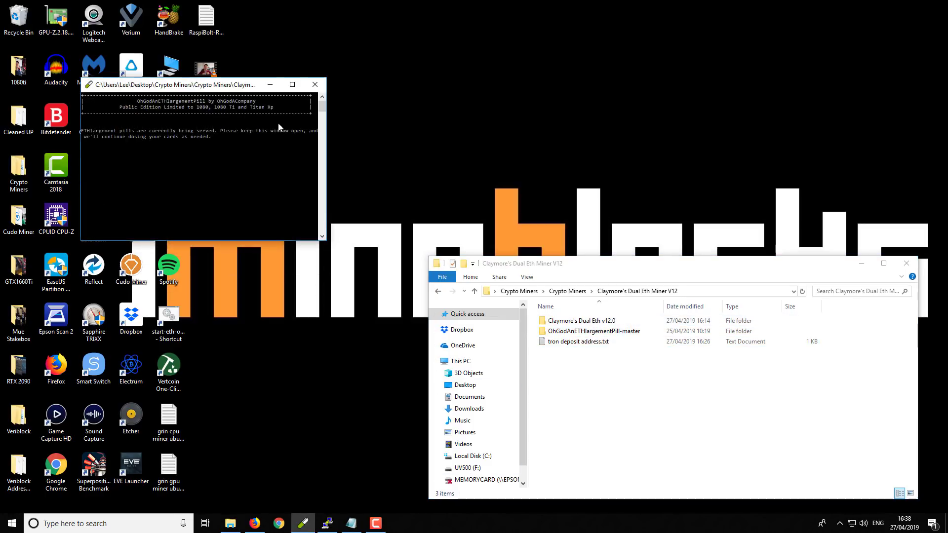
click(270, 84)
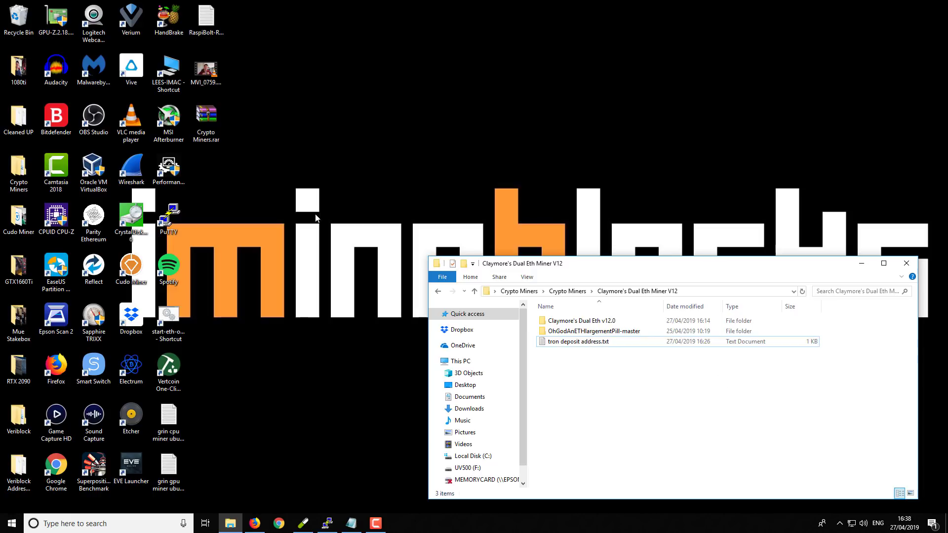
- Open start-eth-only.bat from the Claymore's Dual Eth v12.0 folder for editing in Notepad
click(590, 322)
double_click(590, 322)
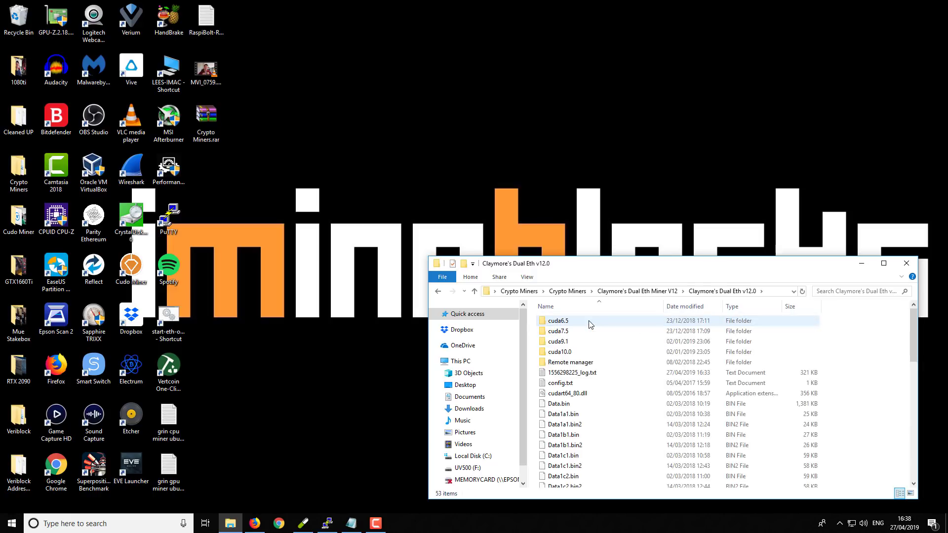
scroll(607, 334, down, 5)
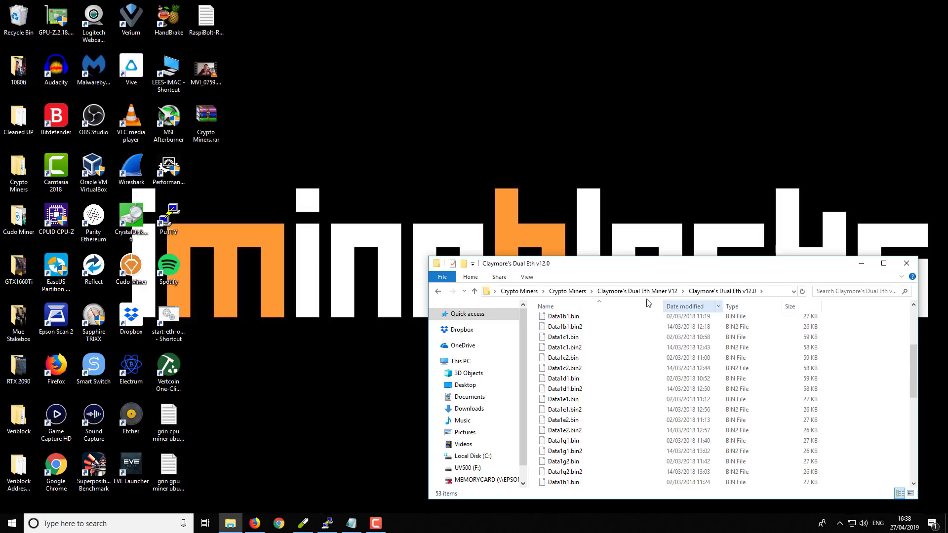
scroll(609, 368, down, 8)
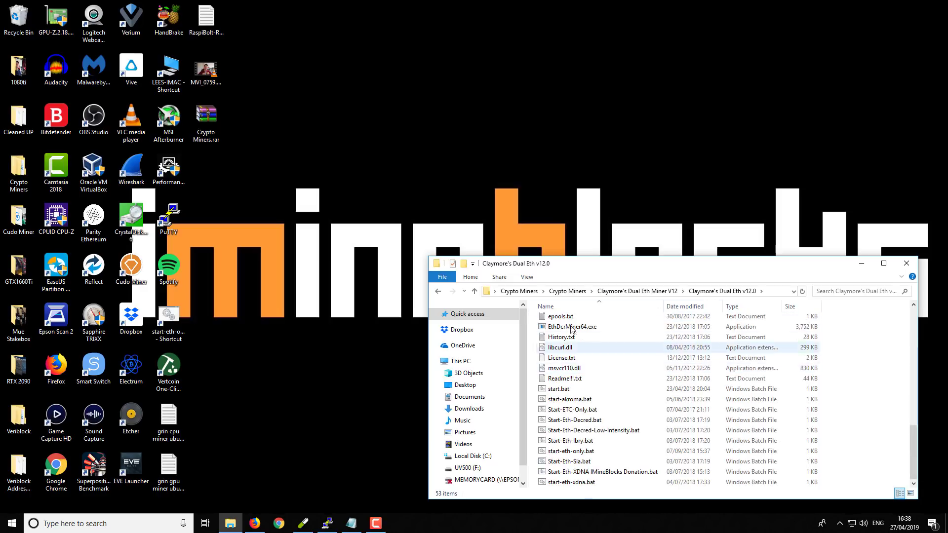
click(595, 453)
right_click(596, 453)
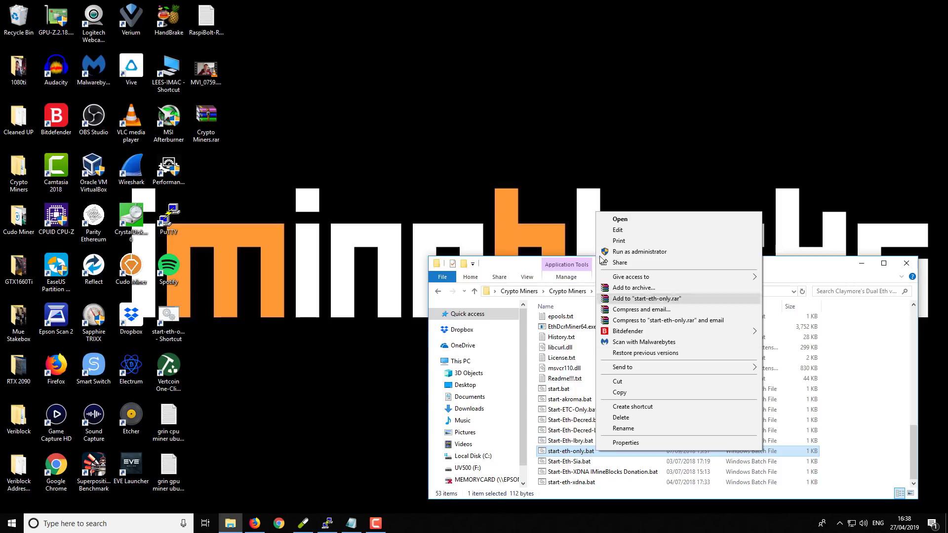
click(617, 232)
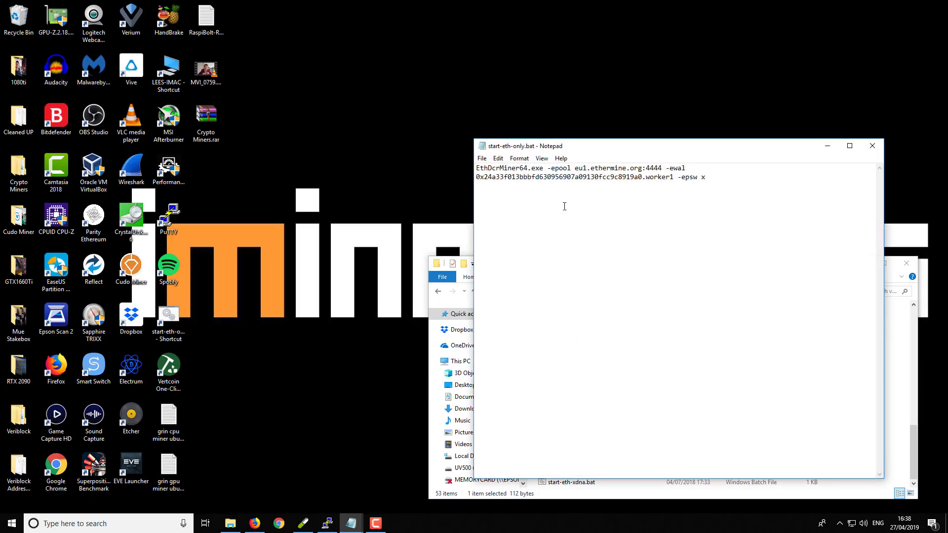
- Examine the pool address, wallet address and password parameters of the miner command in start-eth-only.bat
drag(588, 146, 504, 144)
drag(634, 177, 391, 167)
click(490, 214)
click(492, 166)
drag(491, 166, 577, 166)
click(554, 175)
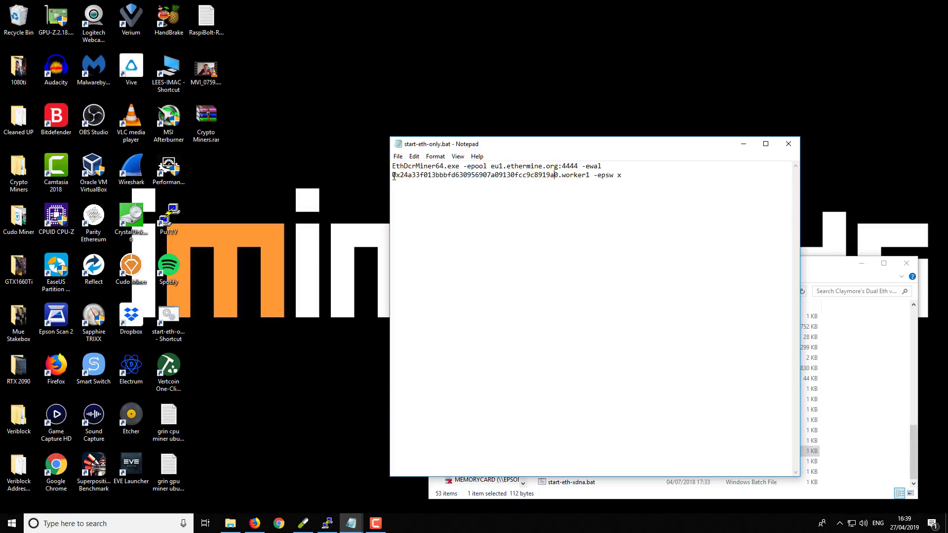
drag(393, 175, 560, 177)
double_click(618, 176)
click(627, 182)
drag(392, 167, 622, 177)
click(612, 239)
- Replace the -epool address in start-eth-only.bat with ethash.tron-mining.com:3333, copied from the Tron Mining page
click(255, 524)
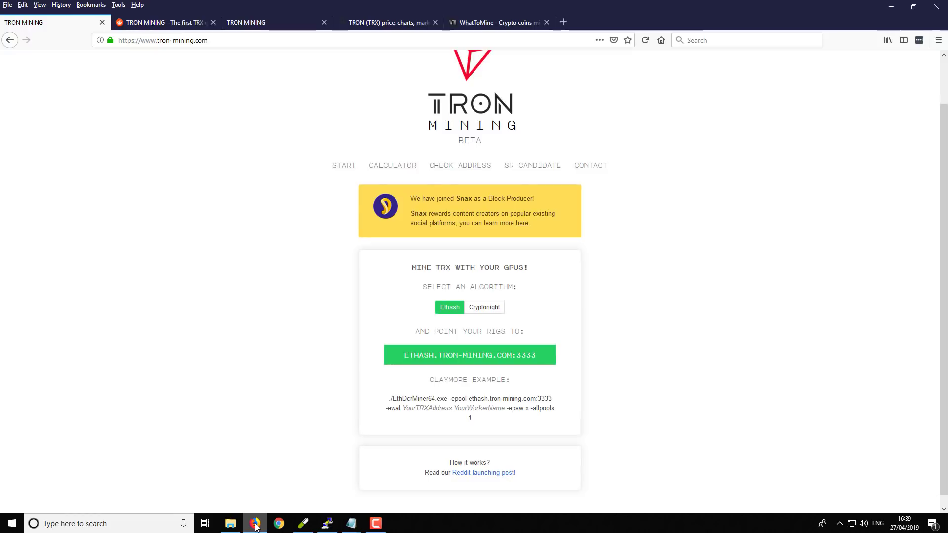
scroll(409, 310, down, 1)
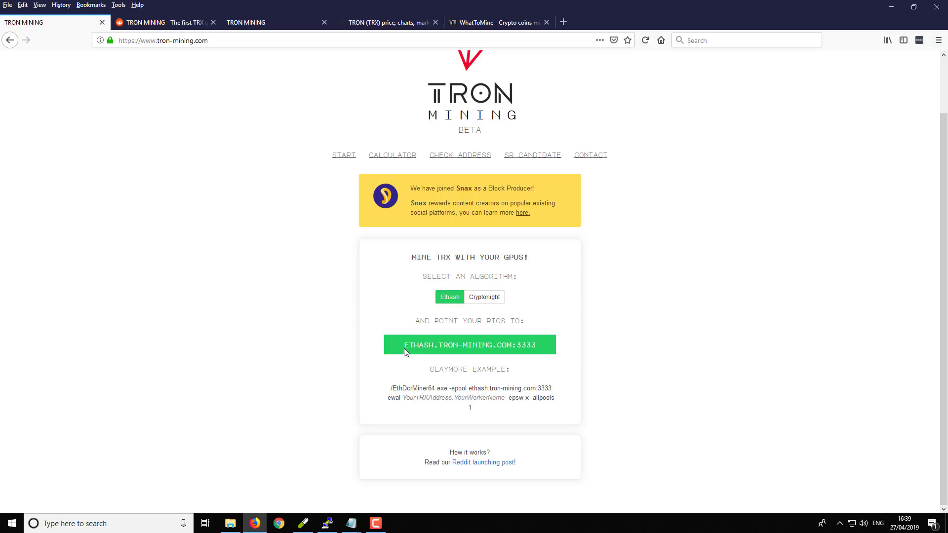
drag(405, 347, 535, 345)
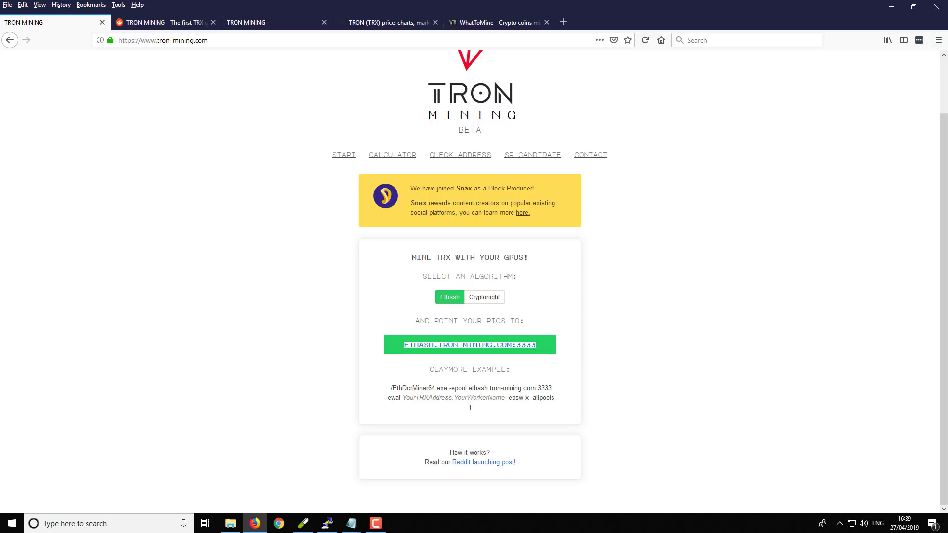
mouse_move(351, 523)
click(375, 488)
click(467, 174)
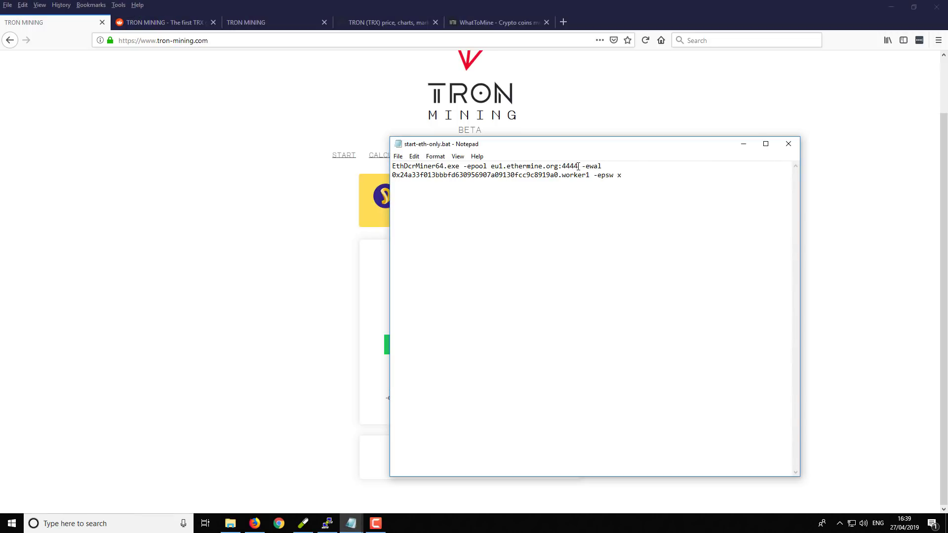
drag(578, 166, 494, 167)
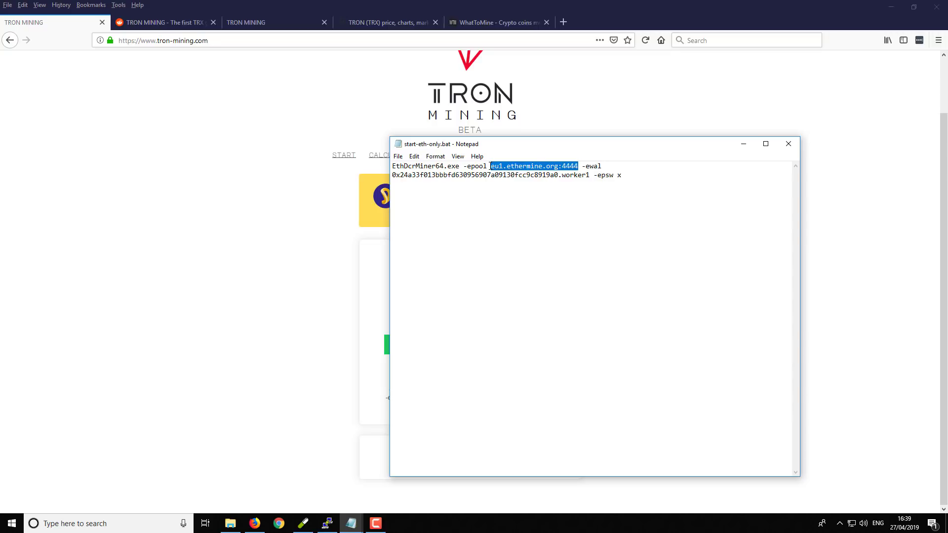
text(ethash.tron-mining.com:3333)
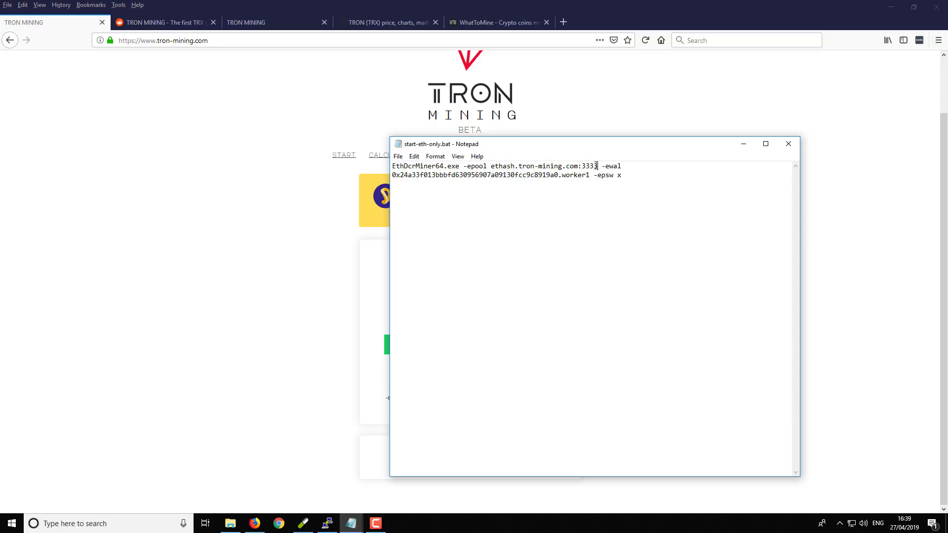
mouse_move(596, 165)
mouse_down()
mouse_move(492, 166)
mouse_move(599, 166)
mouse_up()
click(554, 194)
- Replace the -ewal wallet address in start-eth-only.bat with the Tron deposit address copied from tron deposit address.txt
drag(559, 175, 391, 176)
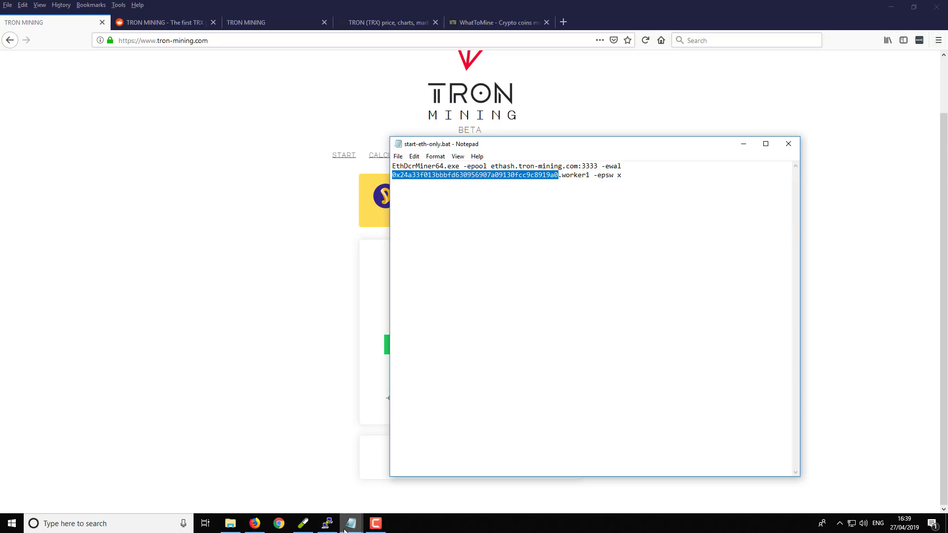
mouse_move(341, 524)
click(322, 478)
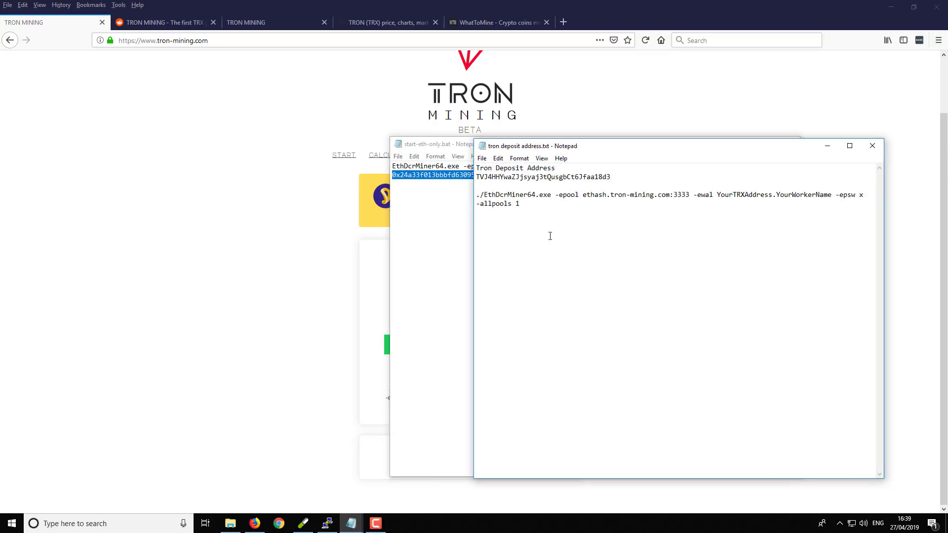
double_click(601, 176)
key(ctrl+c)
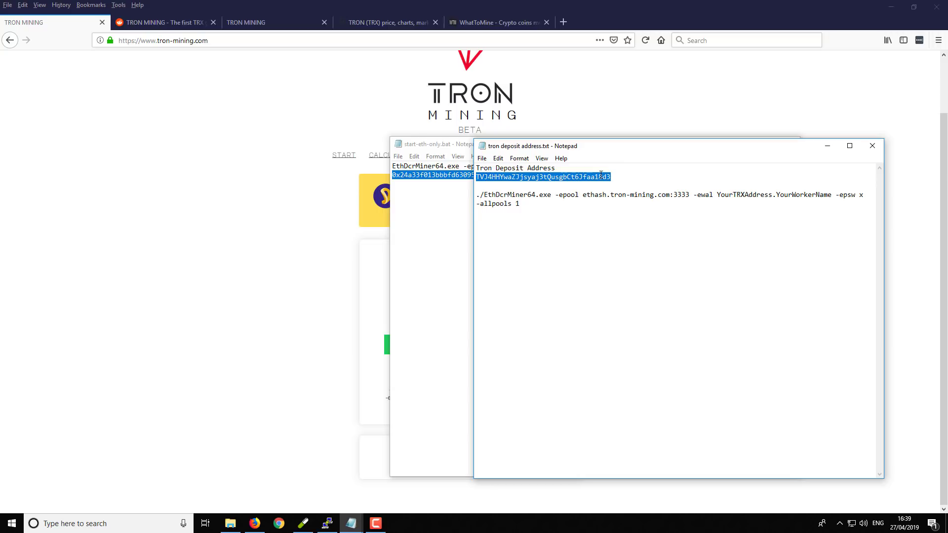
click(439, 241)
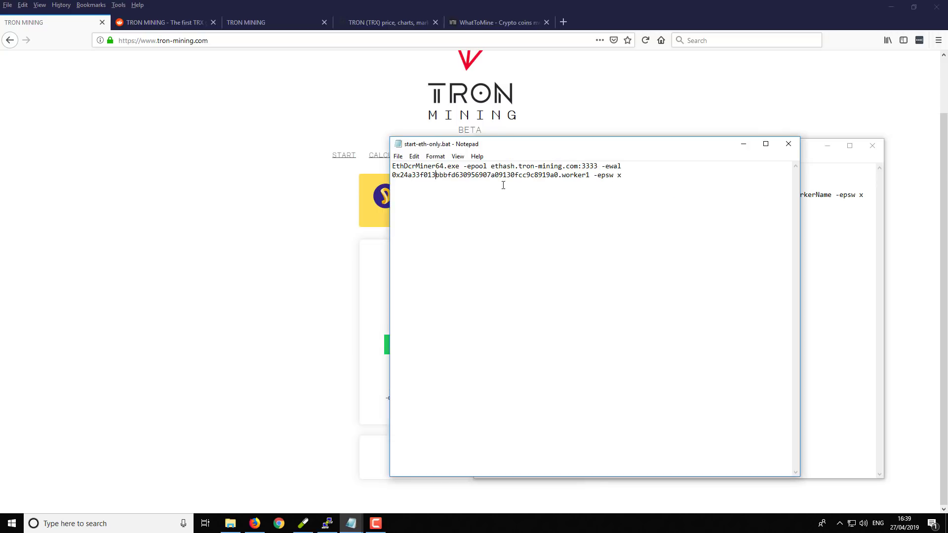
drag(558, 176, 392, 177)
key(ctrl+v)
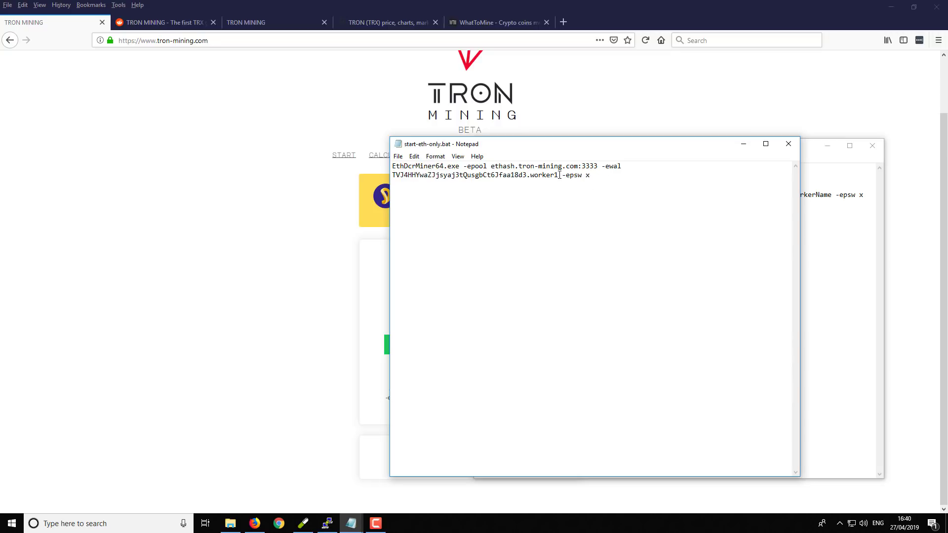
- Append "-allpools 1" after "-epsw x" in start-eth-only.bat, copied from the example command in tron deposit address.txt
drag(559, 175, 534, 176)
click(592, 175)
click(869, 314)
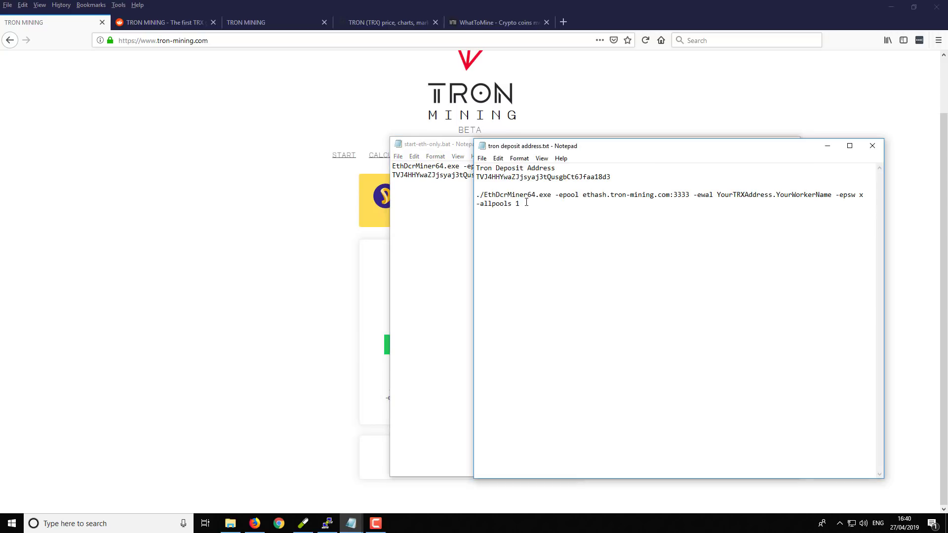
drag(519, 204, 477, 202)
key(ctrl+c)
click(460, 232)
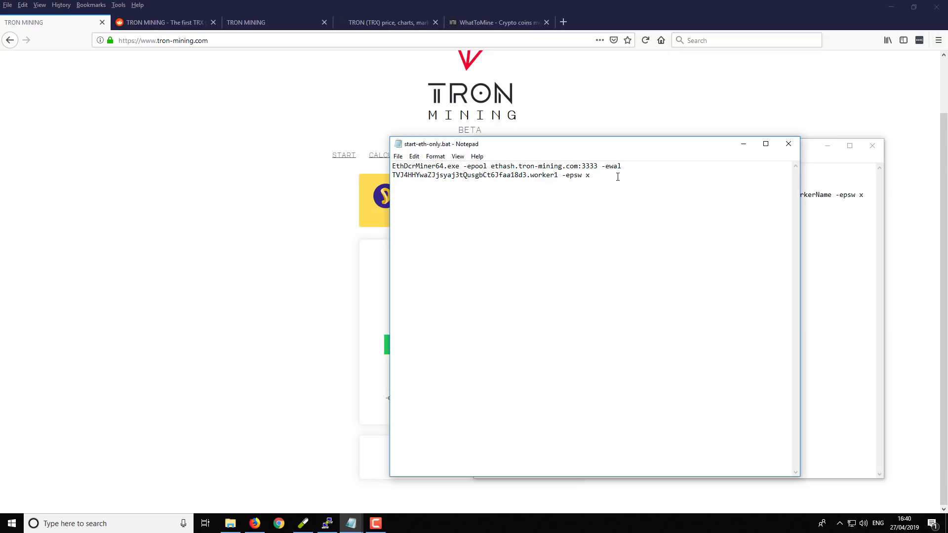
key(ctrl+v)
- Save the edited batch file as start-TRON-only.bat in the Claymore's Dual Eth v12.0 folder with the All Files type
click(398, 157)
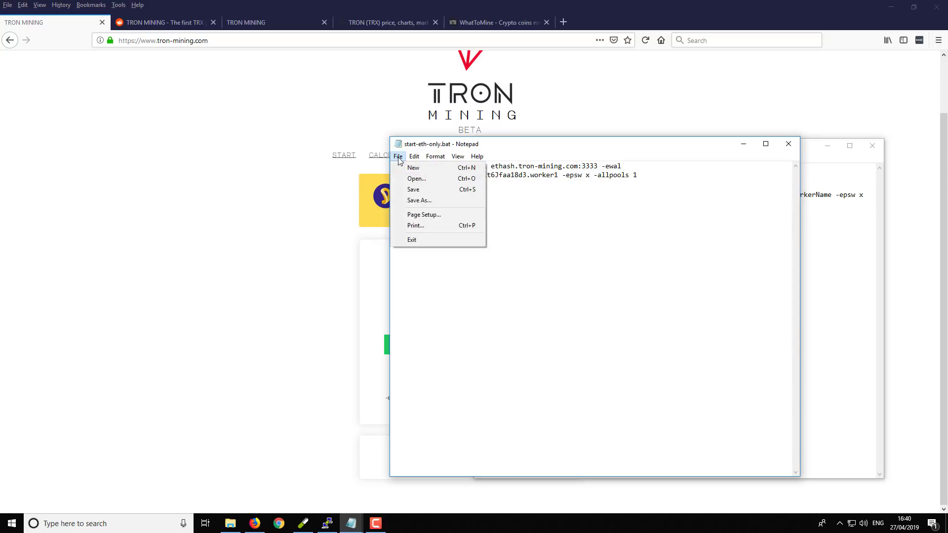
click(411, 198)
click(482, 377)
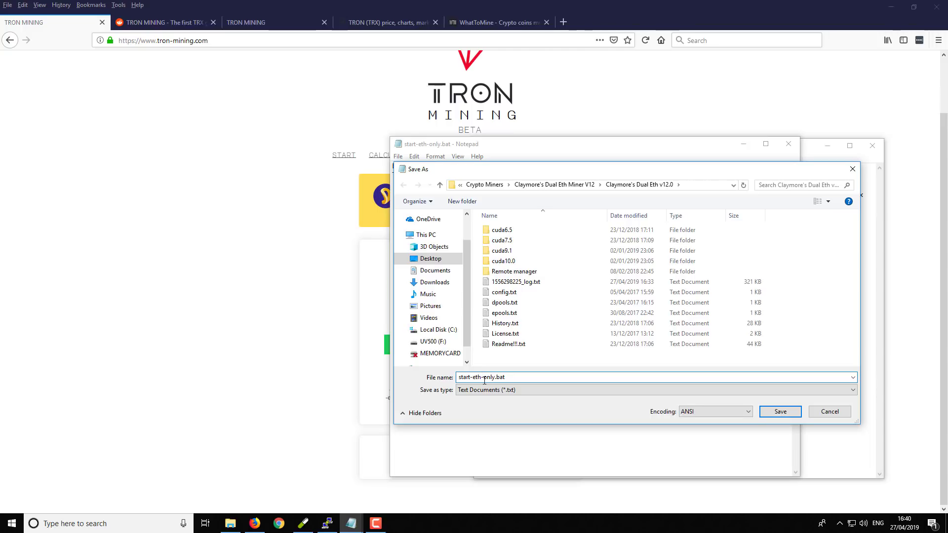
key(BackSpace)
key(BackSpace)
key(BackSpace)
text(TRON)
click(517, 391)
click(508, 406)
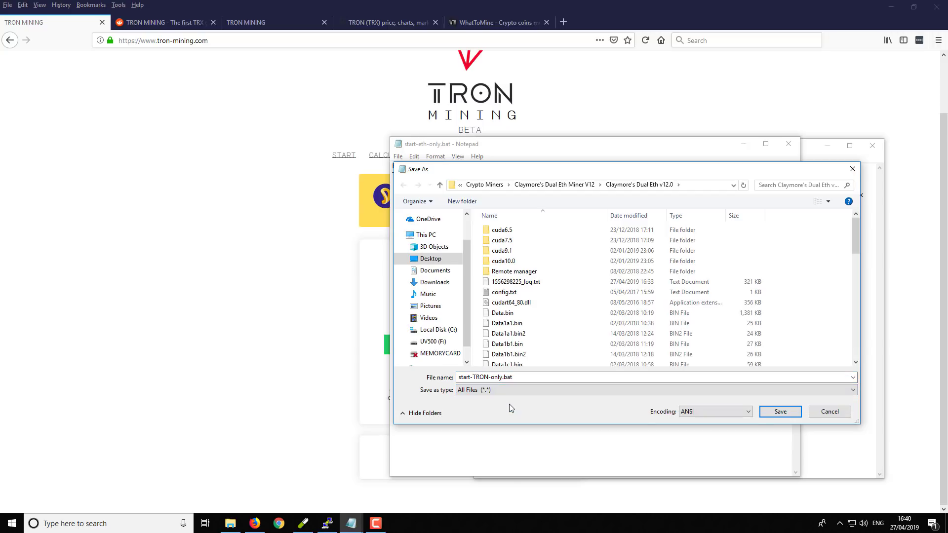
click(785, 413)
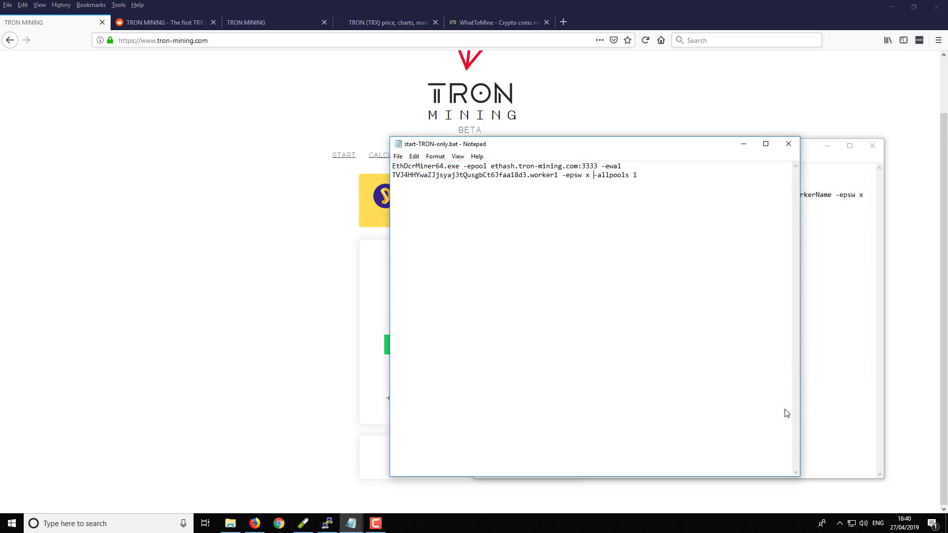
- Close start-TRON-only.bat and tron deposit address.txt, saving the changes to the deposit address file
click(788, 144)
click(871, 146)
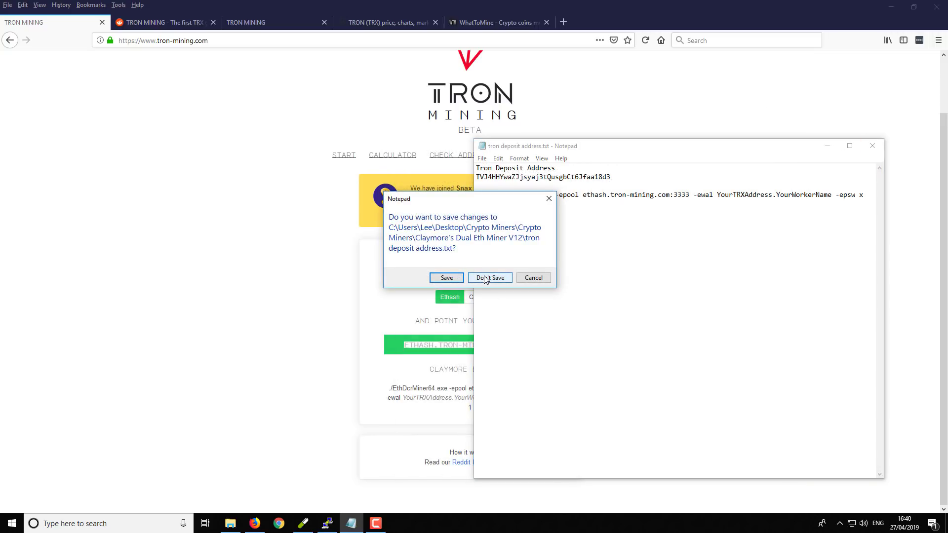
click(457, 279)
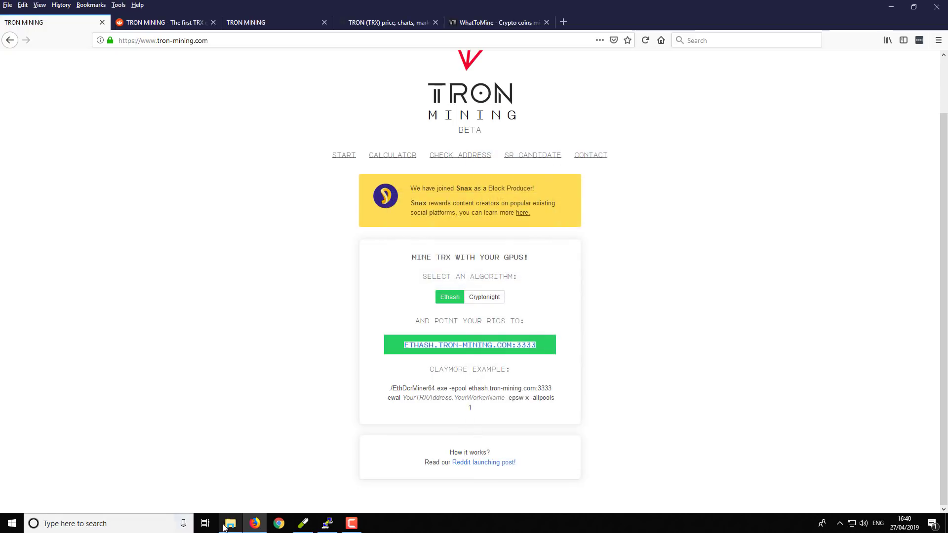
- Locate start-TRON-only.bat in the Claymore's Dual Eth v12.0 folder and bring up MSI Afterburner
click(889, 8)
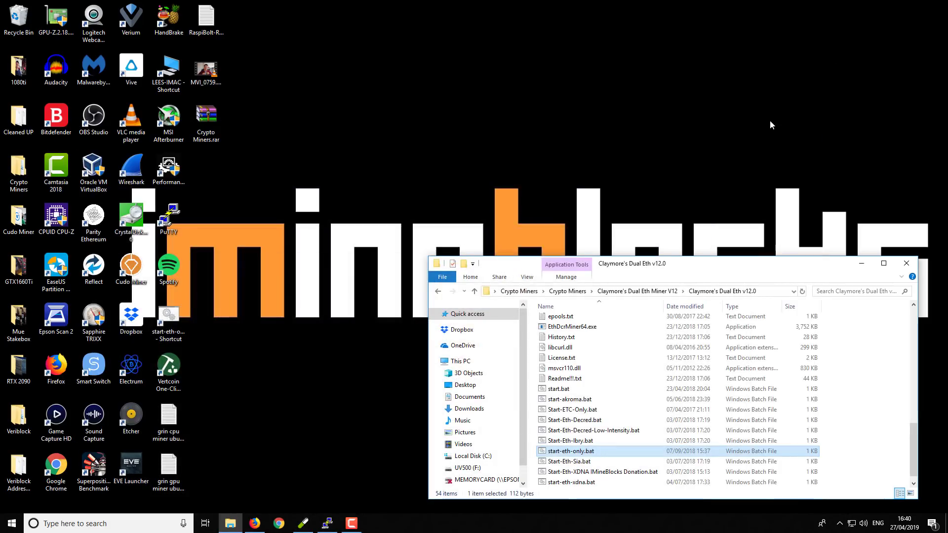
click(577, 461)
scroll(580, 461, down, 1)
click(579, 482)
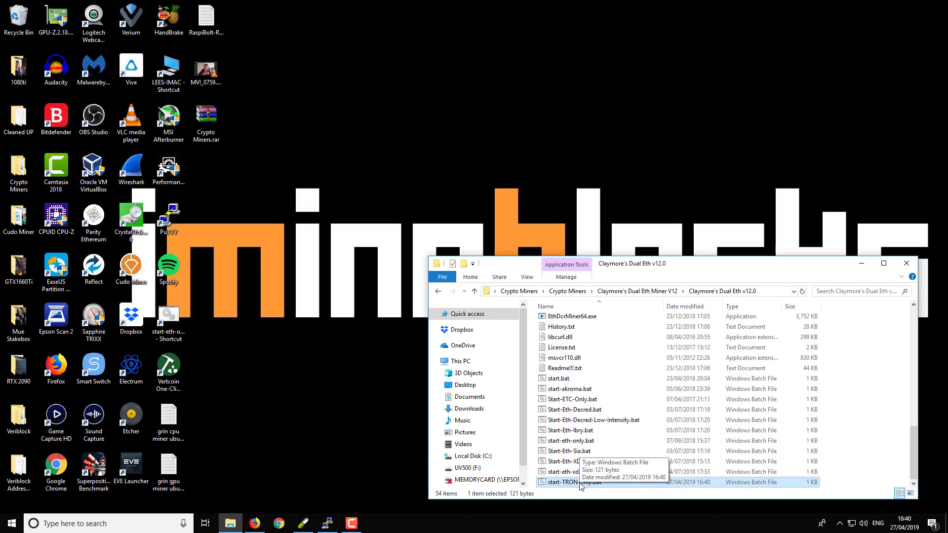
click(839, 523)
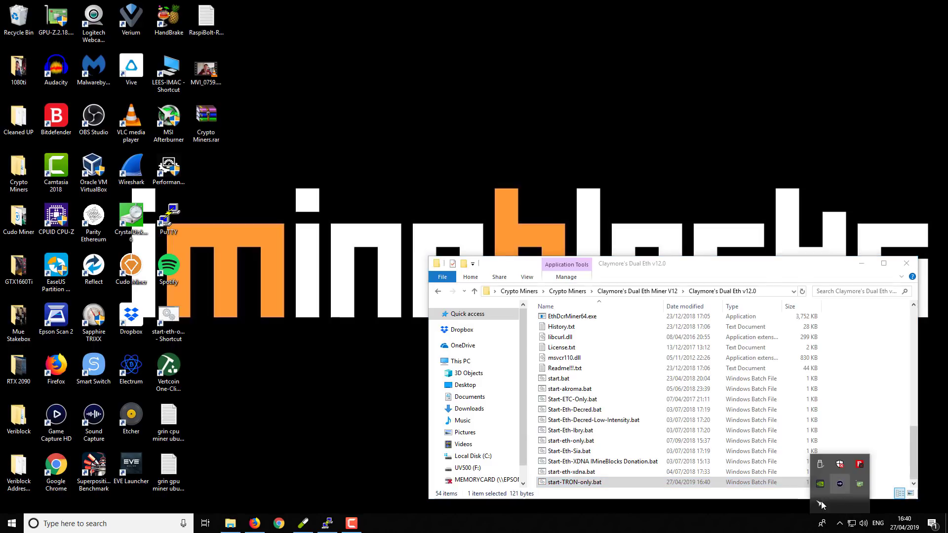
click(820, 504)
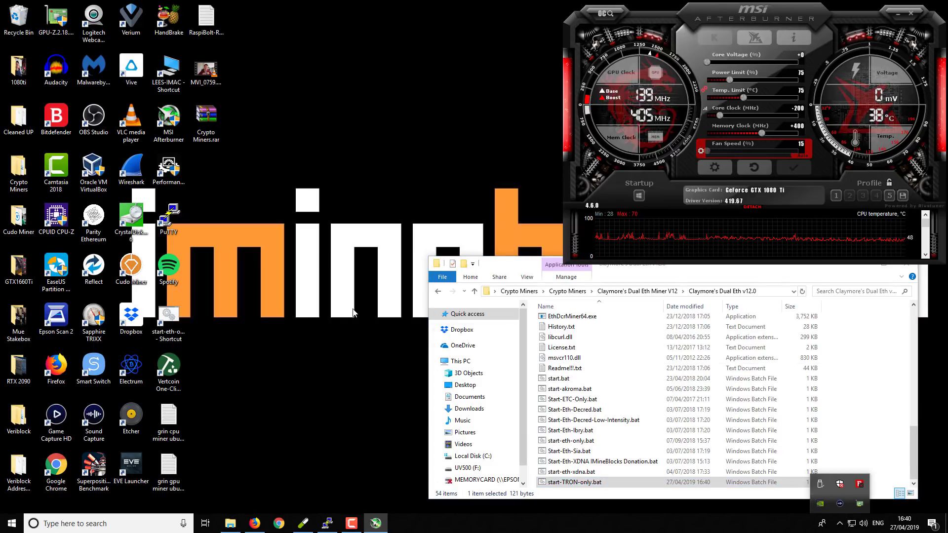
- Run start-TRON-only.bat, place its console beside MSI Afterburner, and check the OhGodAnETHlargementPill window
click(580, 484)
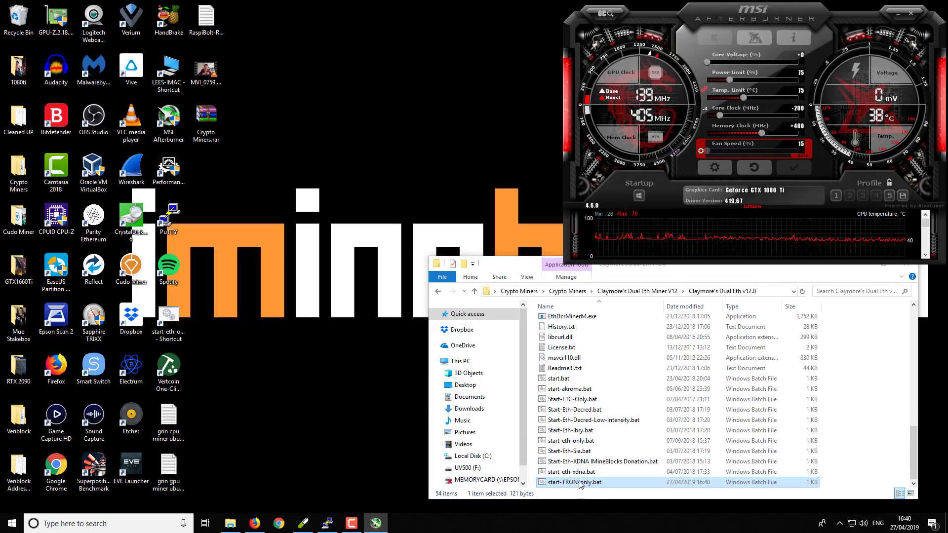
click(581, 483)
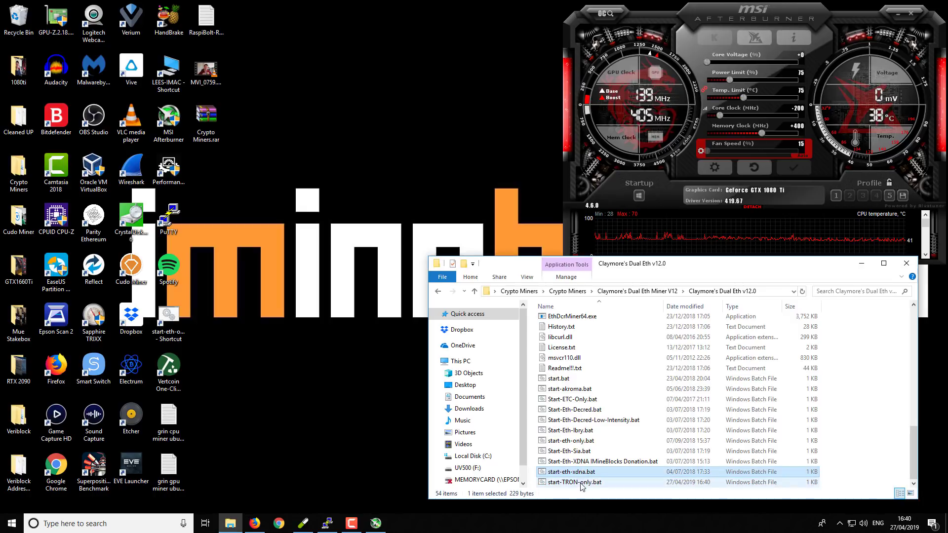
double_click(582, 484)
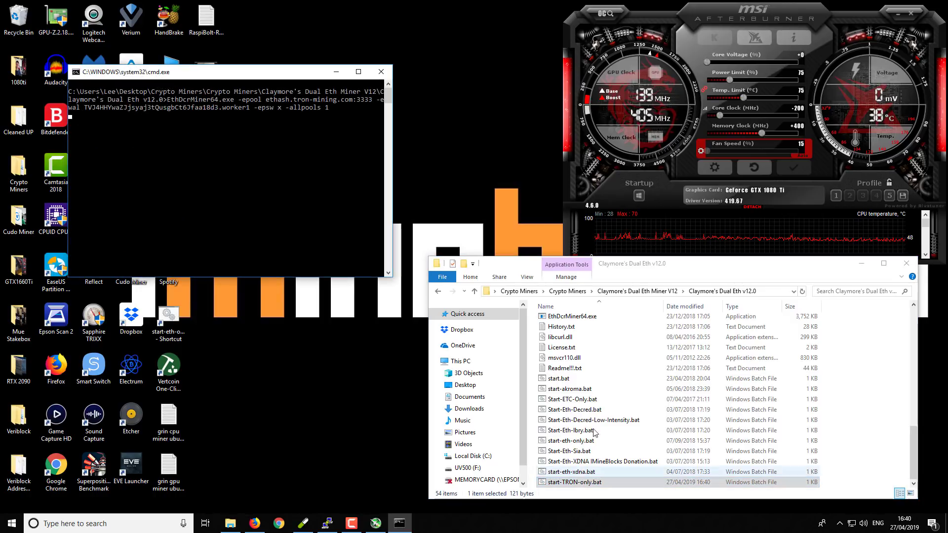
drag(315, 66, 435, 41)
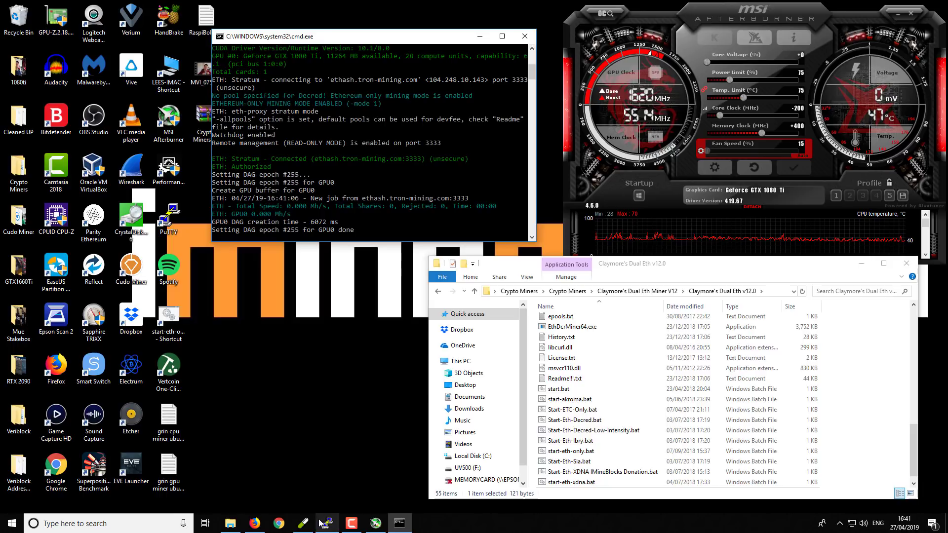
click(303, 524)
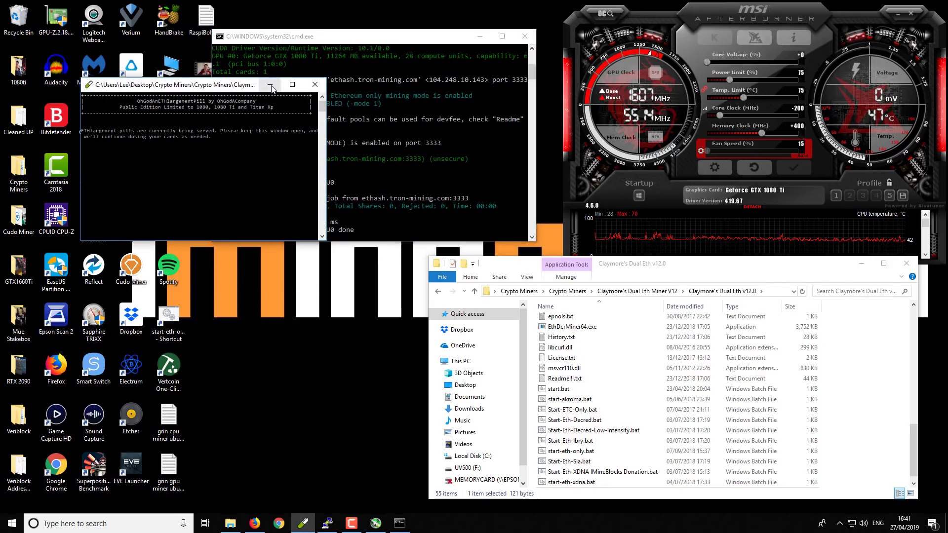
click(271, 85)
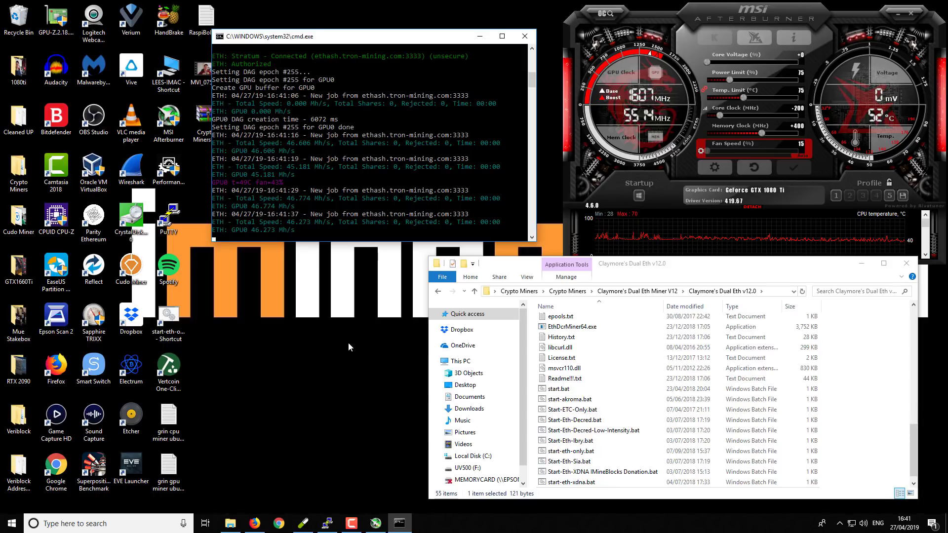
- Open tron deposit address.txt from the Claymore's Dual Eth Miner V12 folder and copy the Tron deposit address
click(474, 291)
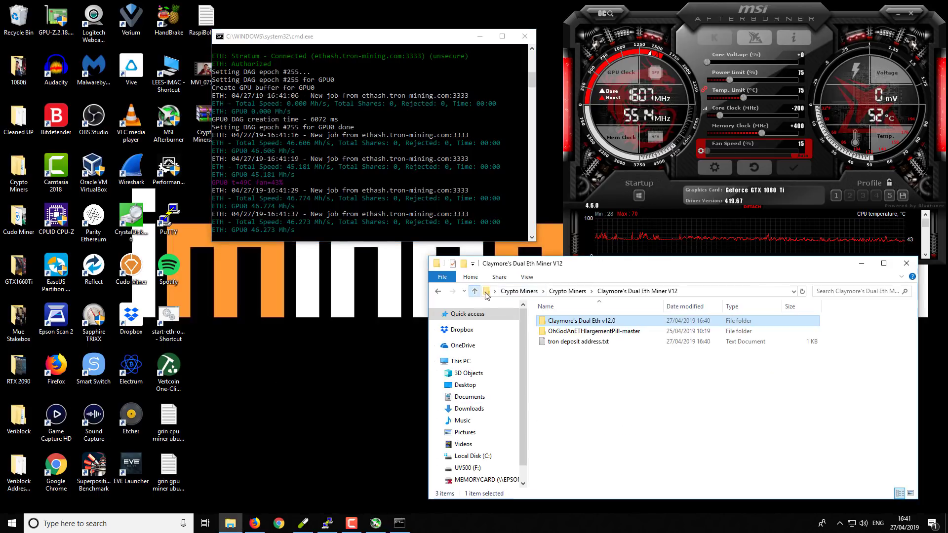
double_click(579, 341)
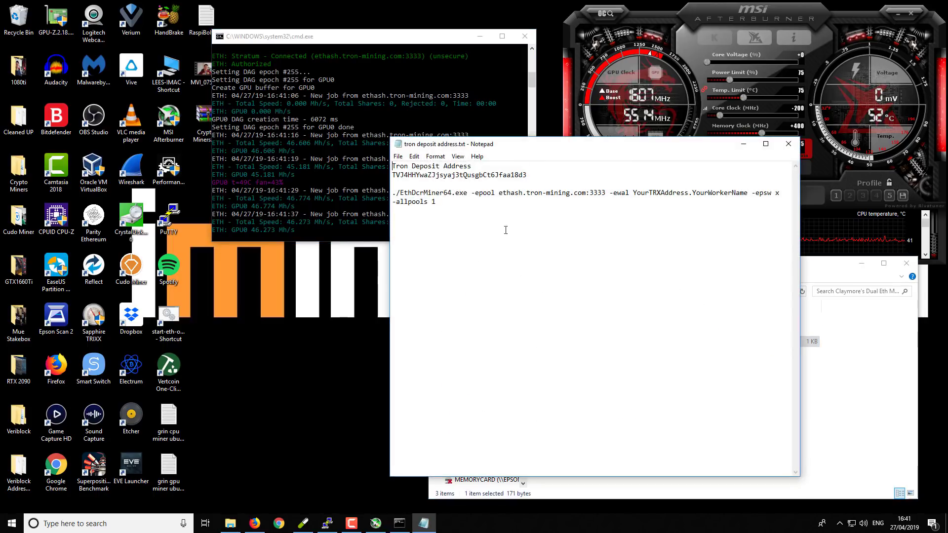
double_click(490, 175)
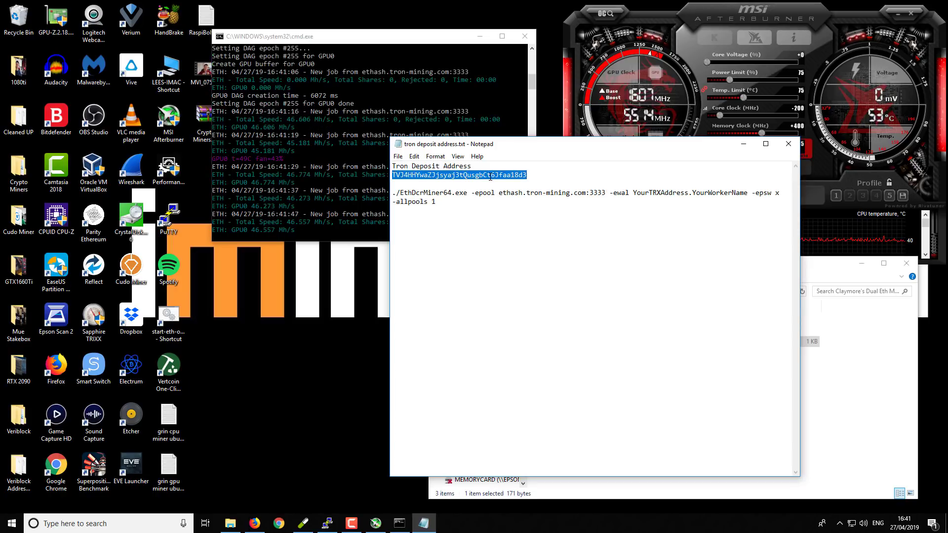
click(262, 366)
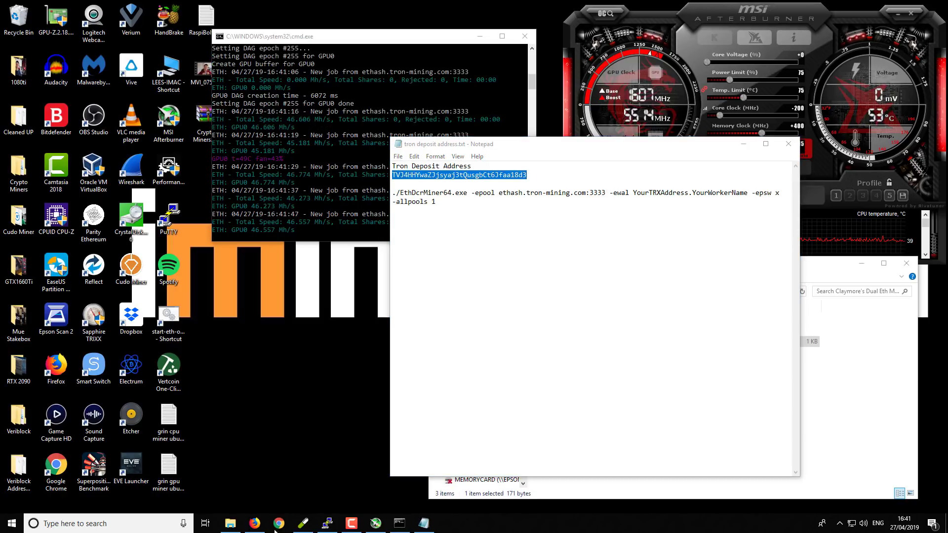
- Open Tron Mining's Check Address page in a new Firefox tab and look up the mining history for the copied deposit address
click(260, 530)
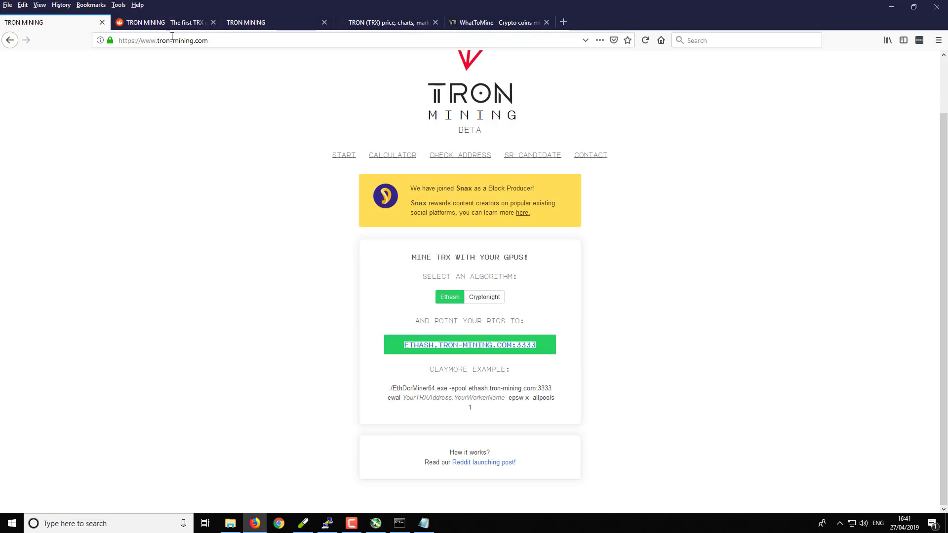
right_click(452, 156)
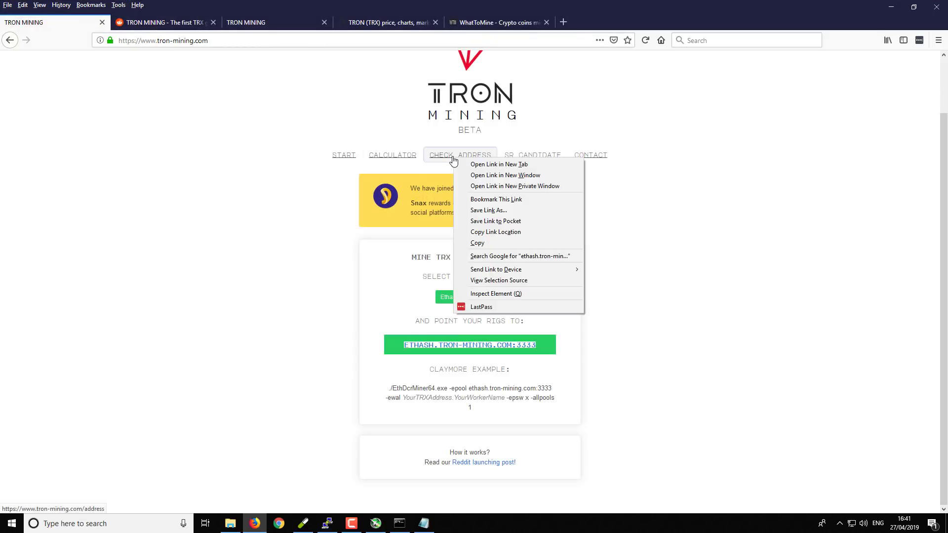
click(483, 162)
click(203, 17)
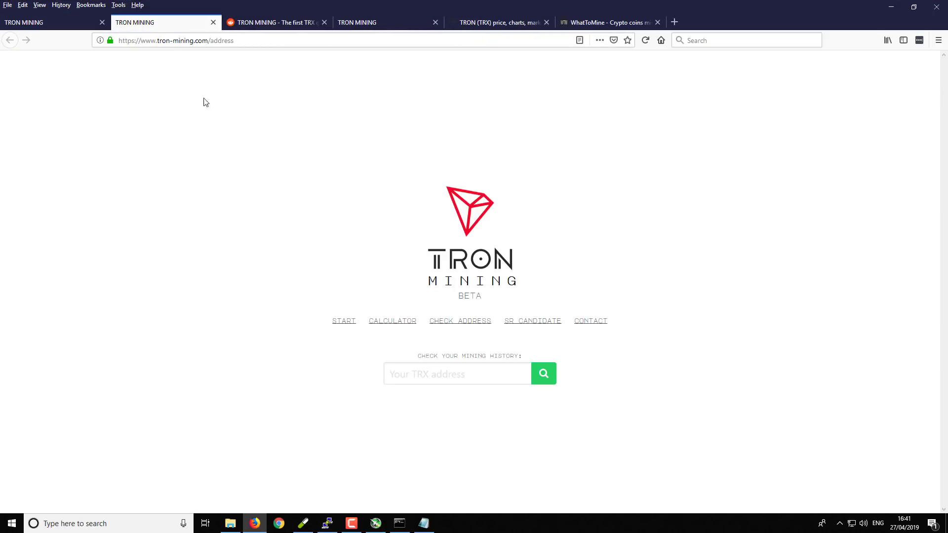
click(412, 375)
key(ctrl+v)
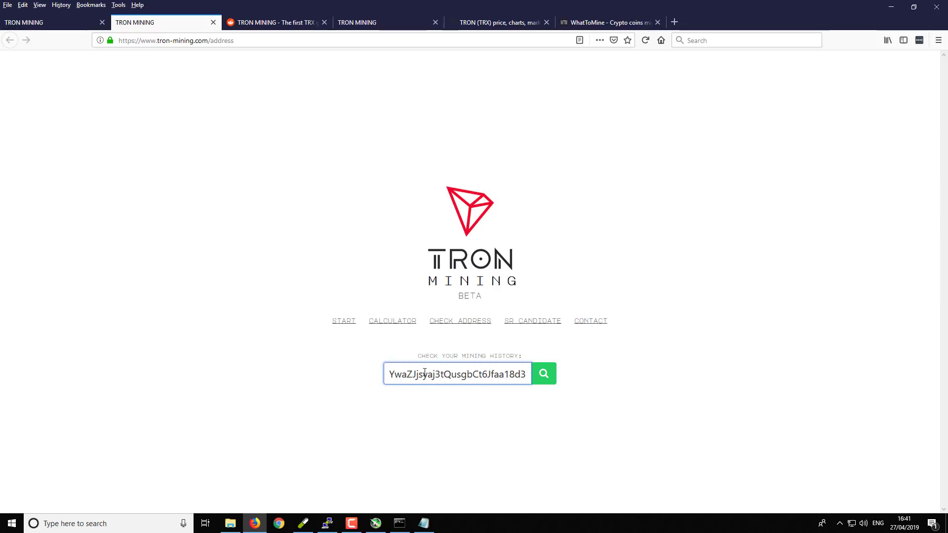
click(544, 377)
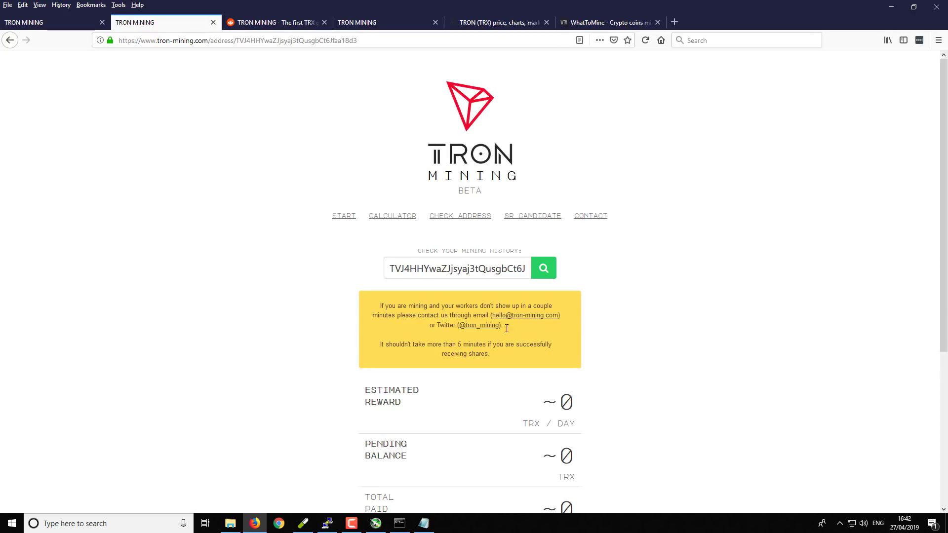
scroll(296, 318, down, 5)
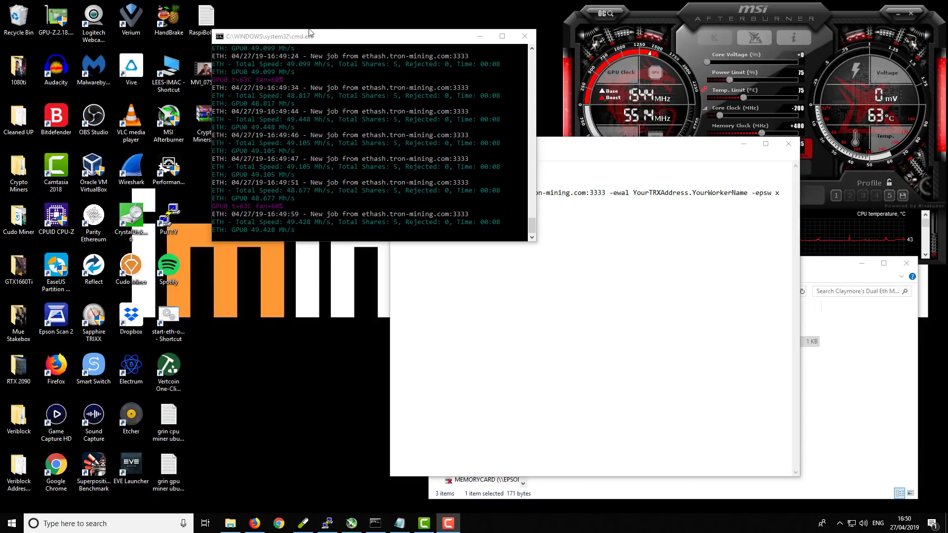
- Check the miner console output, refresh the address's mining history on Tron Mining, and examine the estimated reward and worker listing
click(334, 39)
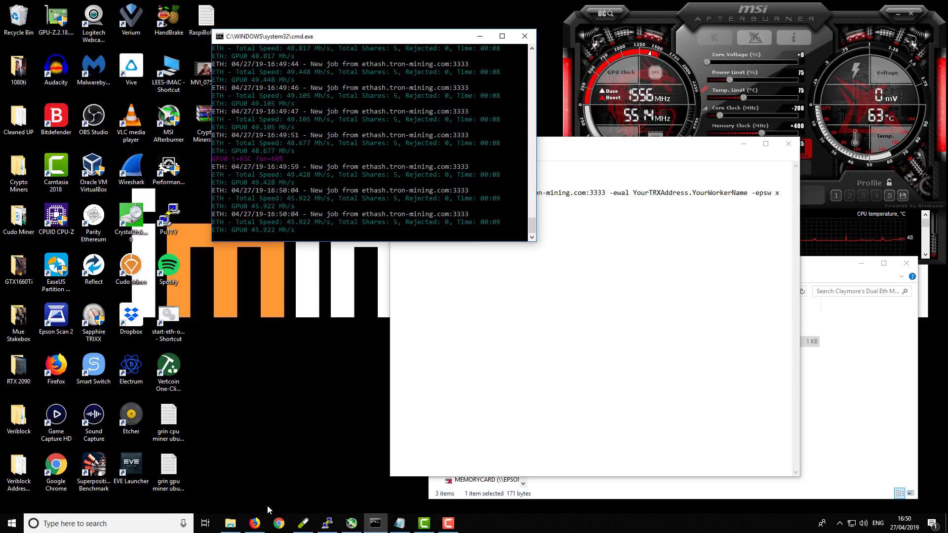
click(255, 524)
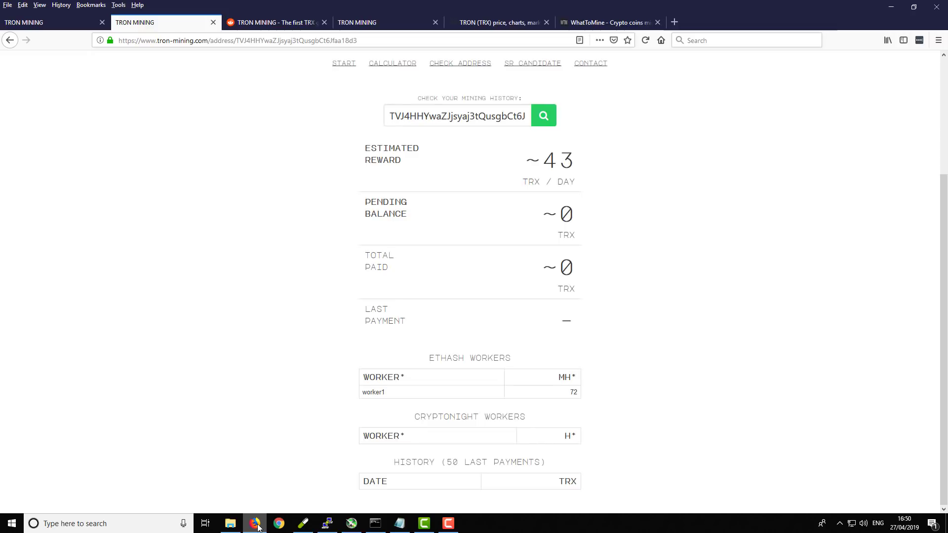
click(544, 117)
double_click(560, 157)
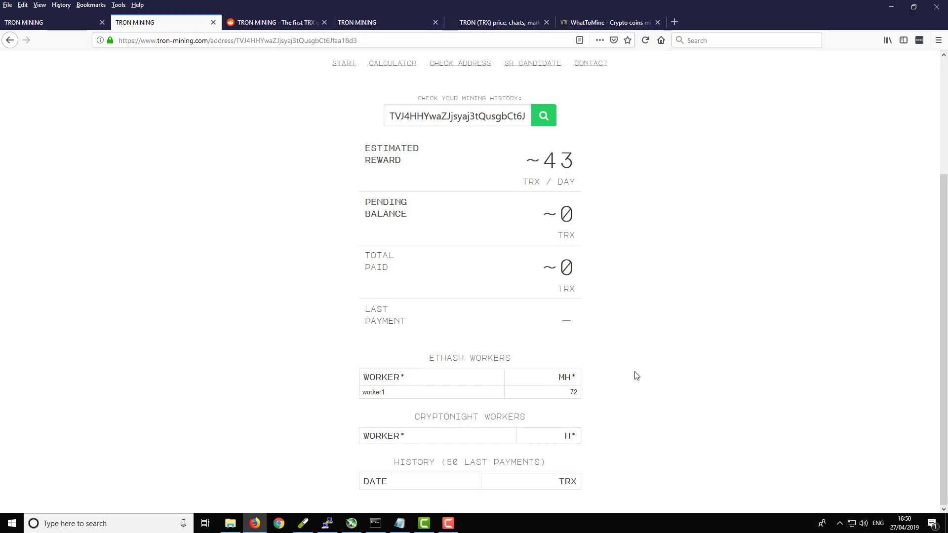
click(890, 7)
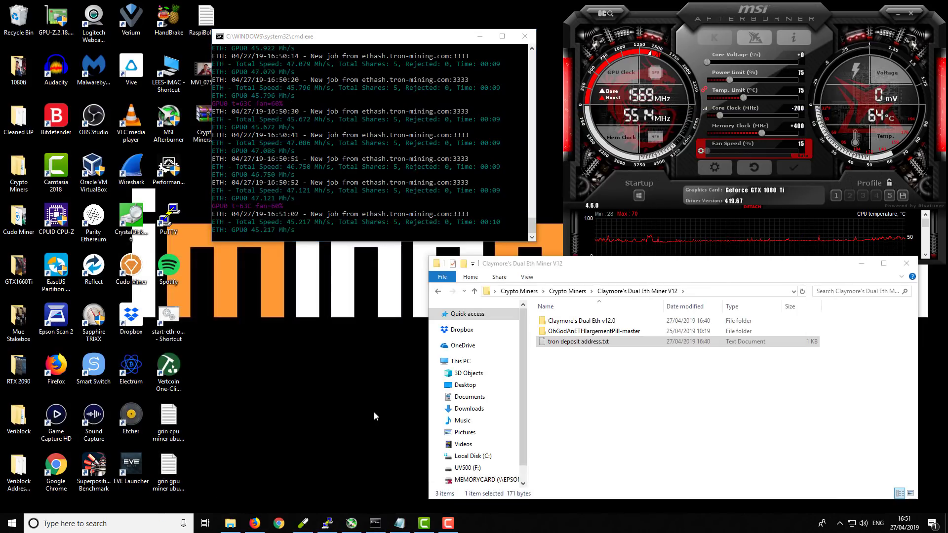